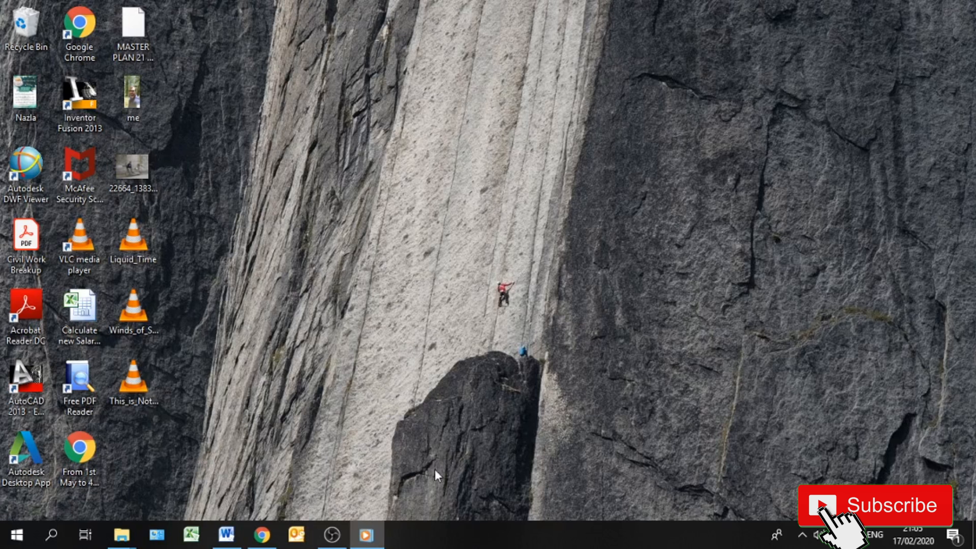
{"action": "right_click", "coordinate": [304, 206]}
{"action": "left_click", "coordinate": [339, 248]}
{"action": "right_click", "coordinate": [305, 227]}
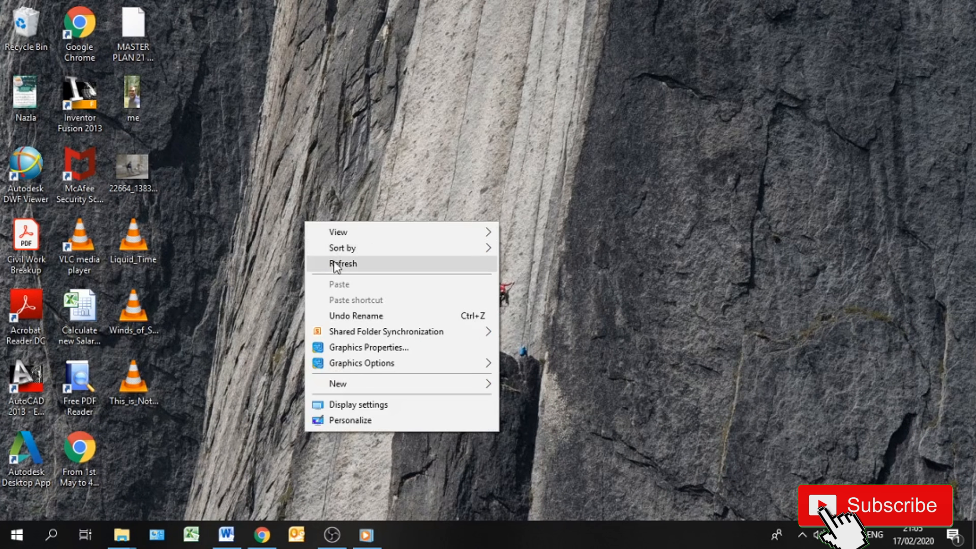
{"action": "left_click", "coordinate": [338, 263]}
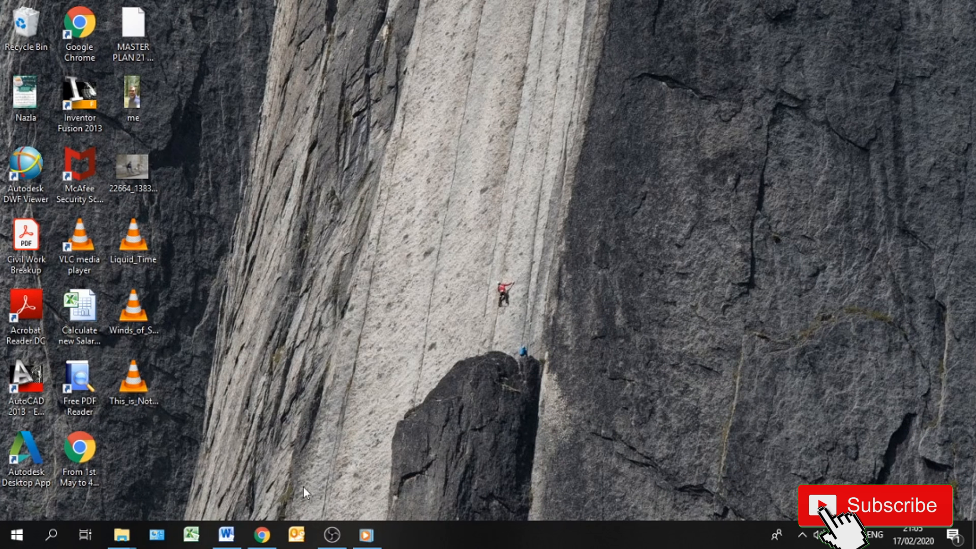
- View the Lesson 10 outline in Word, then launch AutoCAD 2007
{"action": "left_click", "coordinate": [230, 540]}
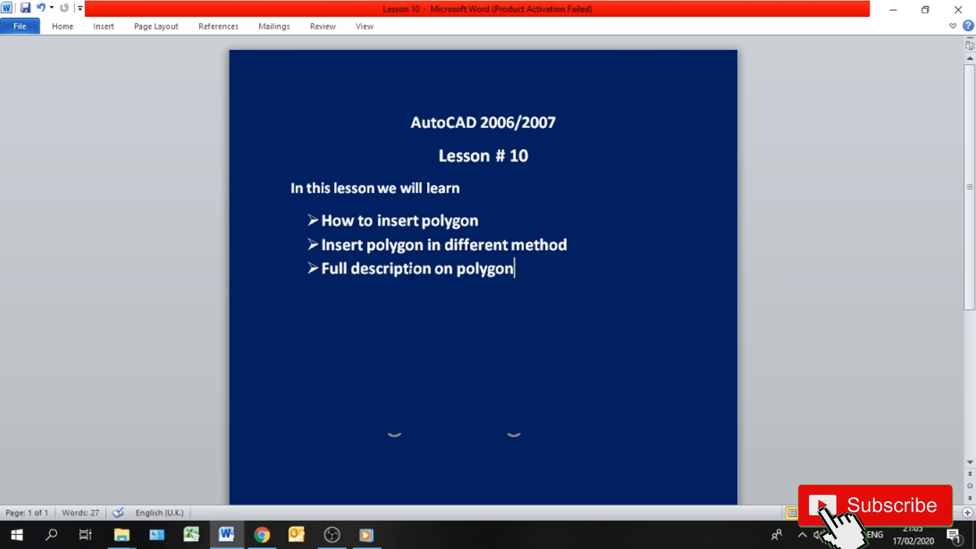
{"action": "left_click", "coordinate": [44, 541]}
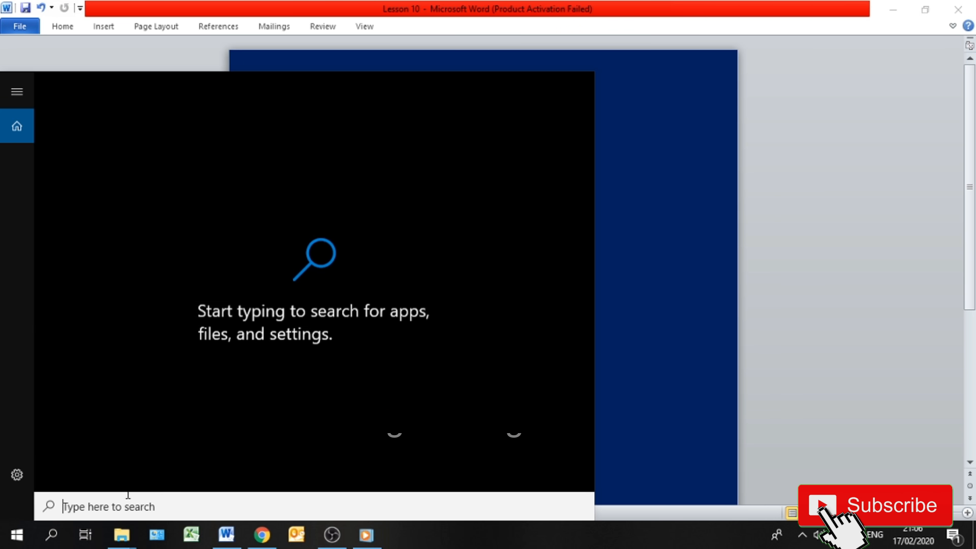
{"action": "type", "text": "auto"}
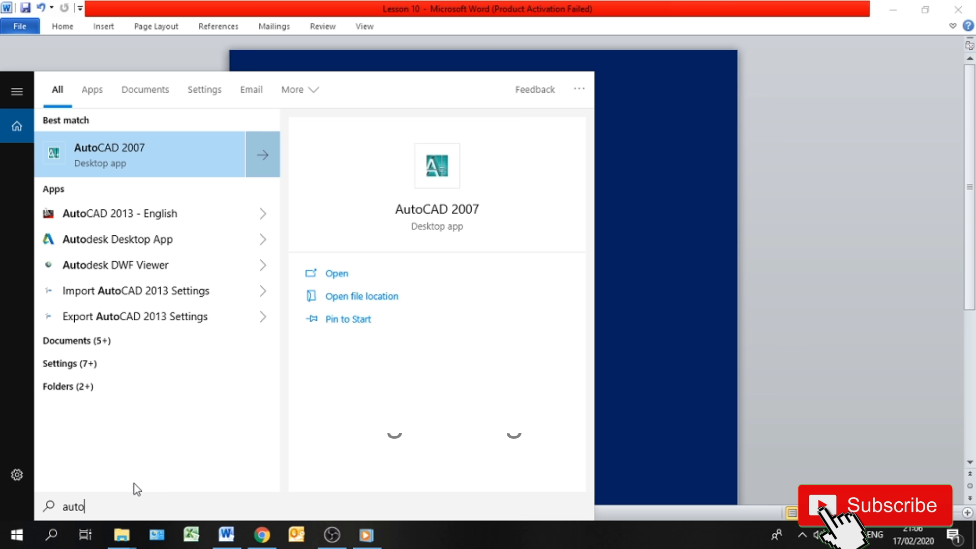
{"action": "key", "text": "Return"}
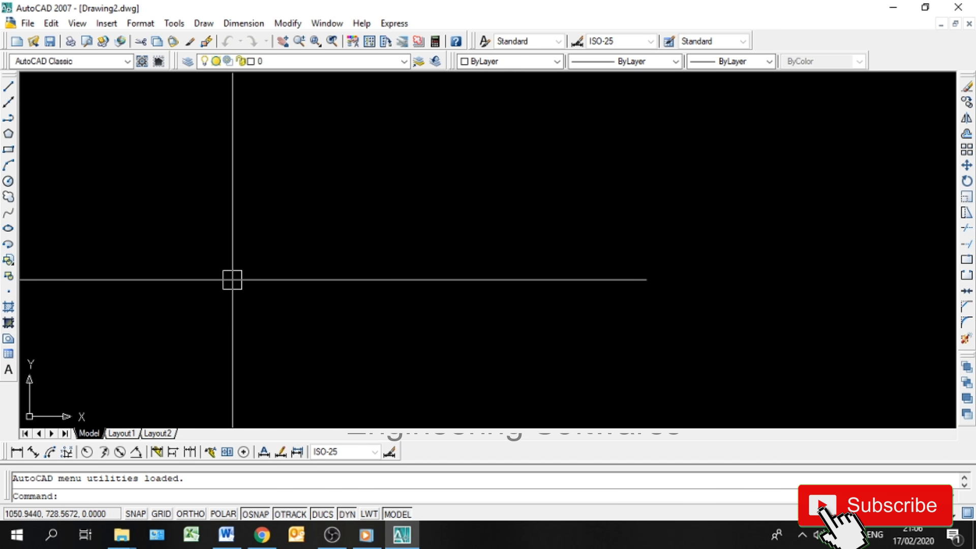
- Set the drawing units to Architectural length with 0'-0" precision and the insertion scale to Inches
{"action": "type", "text": "un"}
{"action": "key", "text": "Return"}
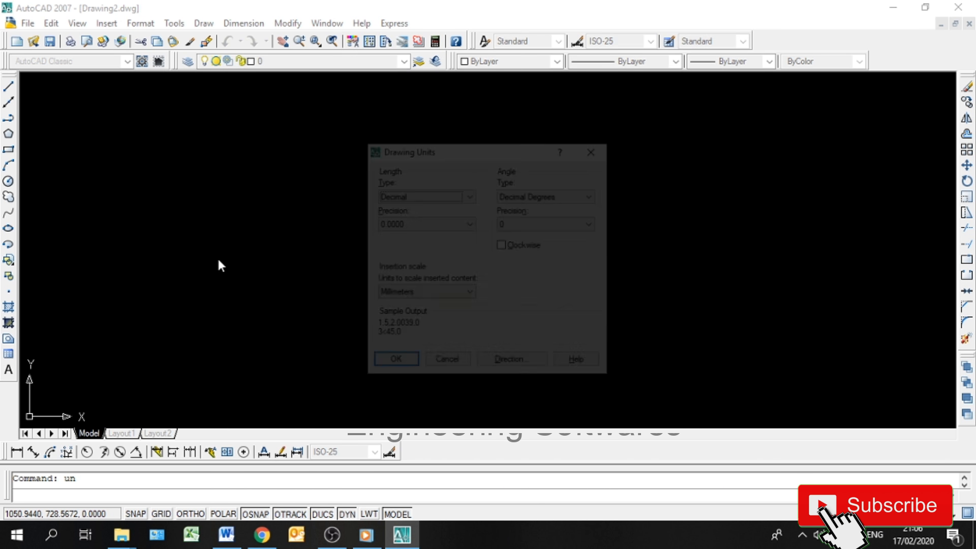
{"action": "left_click", "coordinate": [392, 196]}
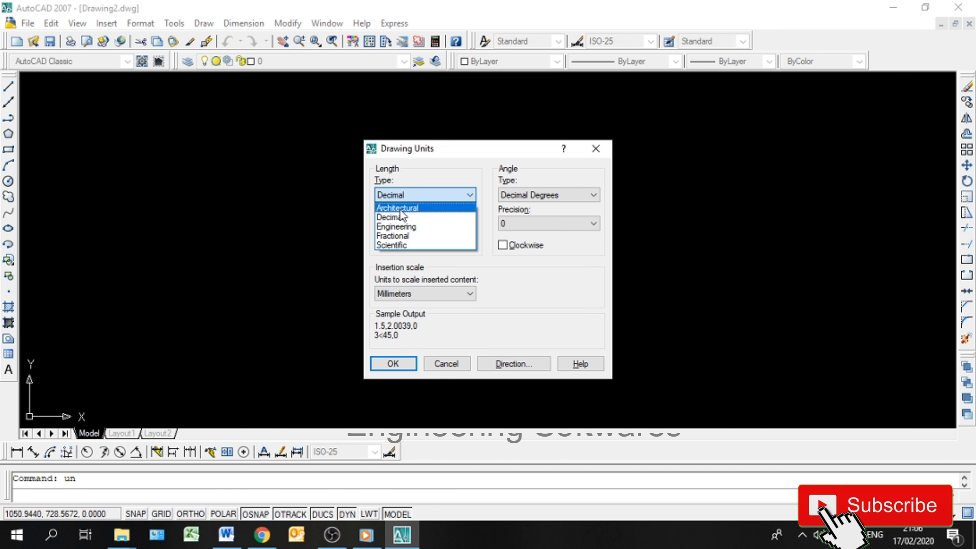
{"action": "left_click", "coordinate": [401, 208]}
{"action": "left_click", "coordinate": [400, 223]}
{"action": "left_click", "coordinate": [389, 237]}
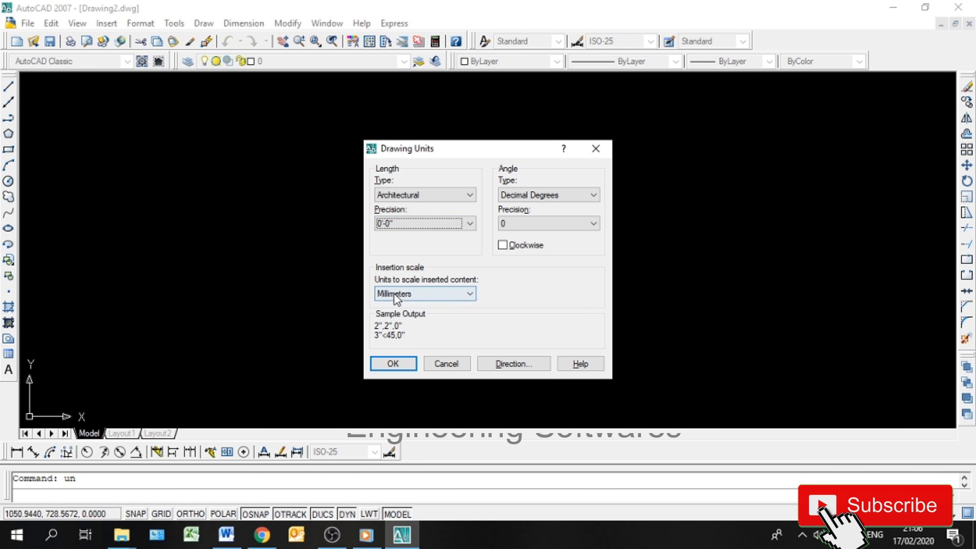
{"action": "left_click", "coordinate": [399, 293]}
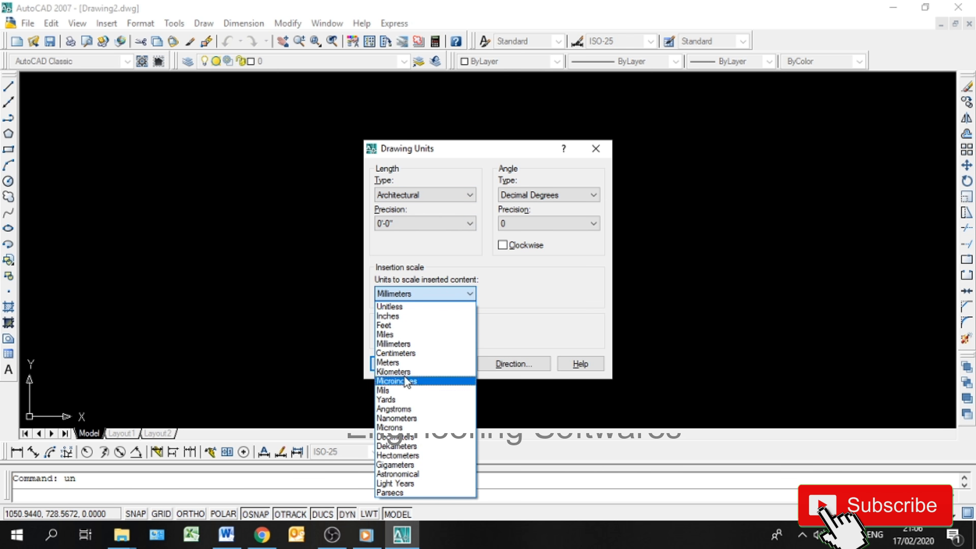
{"action": "left_click", "coordinate": [399, 316]}
{"action": "left_click", "coordinate": [398, 364]}
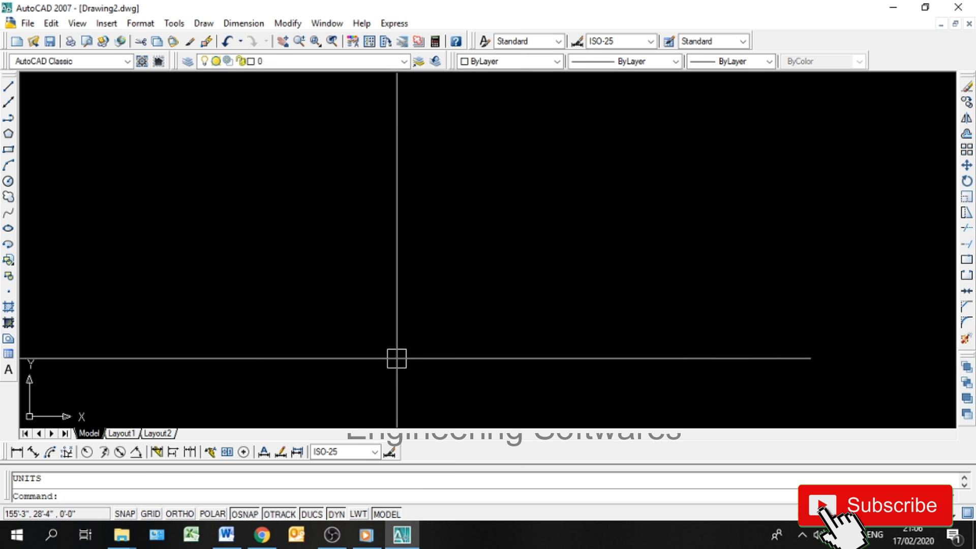
- Modify the ISO-25 dimension style so its primary units use the Architectural format with 0'-0" precision
{"action": "type", "text": "d"}
{"action": "key", "text": "Return"}
{"action": "left_click", "coordinate": [630, 236]}
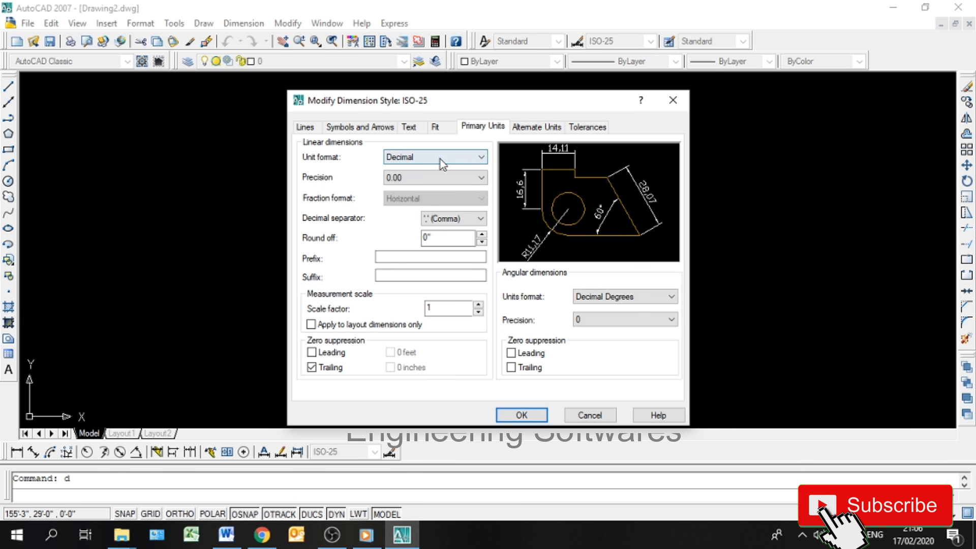
{"action": "left_click", "coordinate": [439, 161]}
{"action": "left_click", "coordinate": [409, 198]}
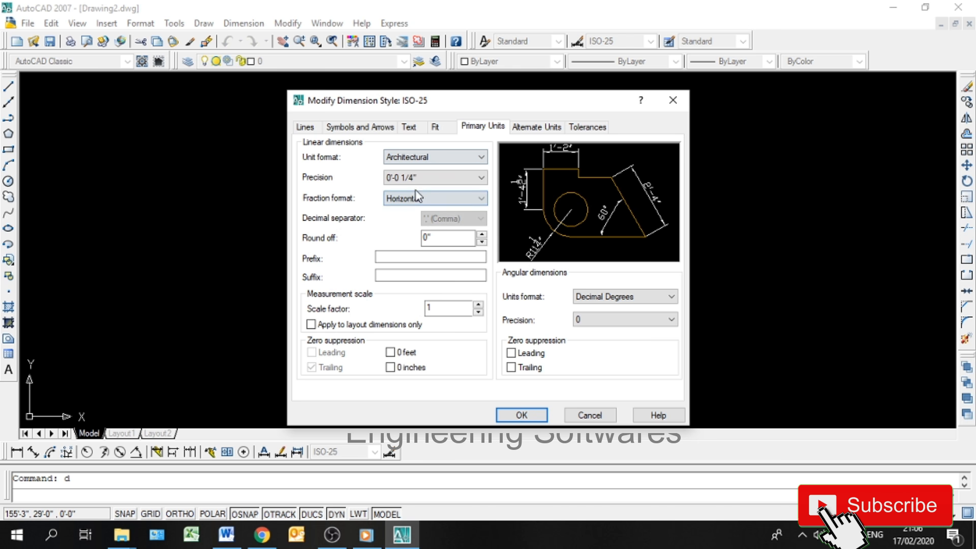
{"action": "left_click", "coordinate": [413, 177]}
{"action": "left_click", "coordinate": [401, 190]}
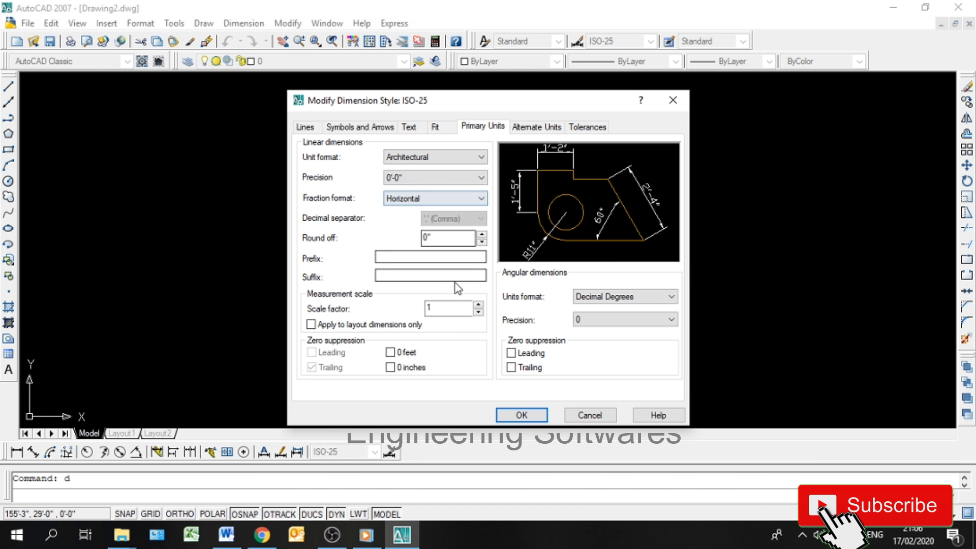
{"action": "left_click", "coordinate": [517, 412]}
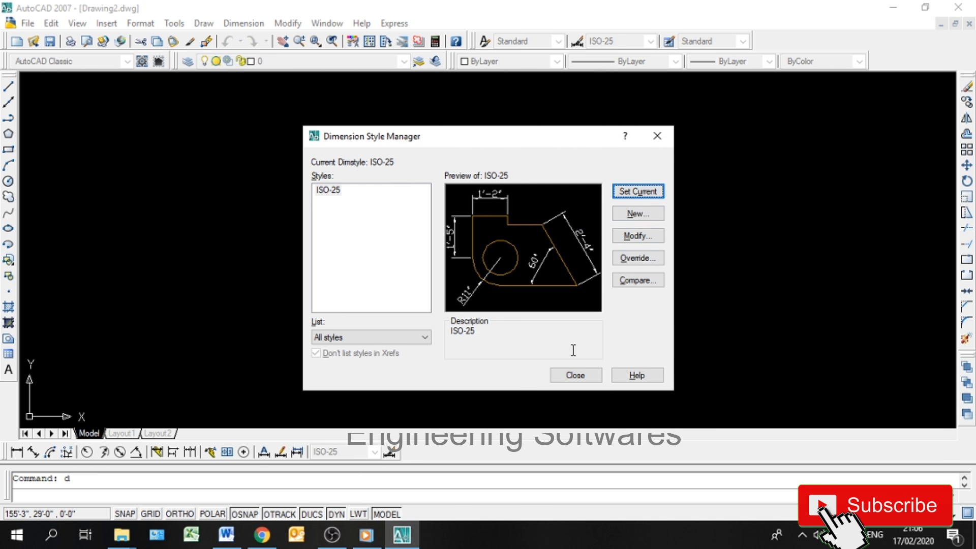
{"action": "left_click", "coordinate": [575, 375]}
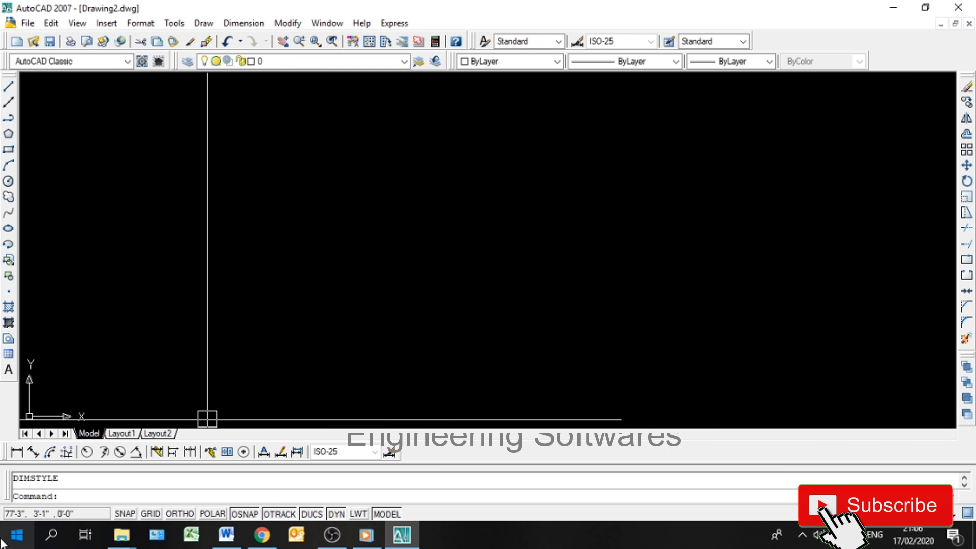
{"action": "key", "text": "Escape"}
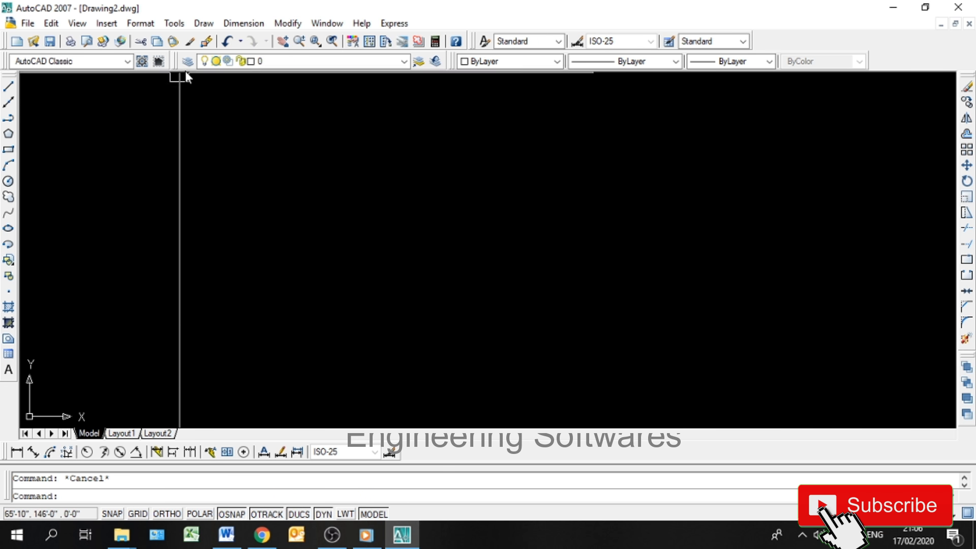
- Draw an upright five-sided polygon inscribed in a circle of 5' radius, with Ortho on
{"action": "left_click", "coordinate": [204, 23]}
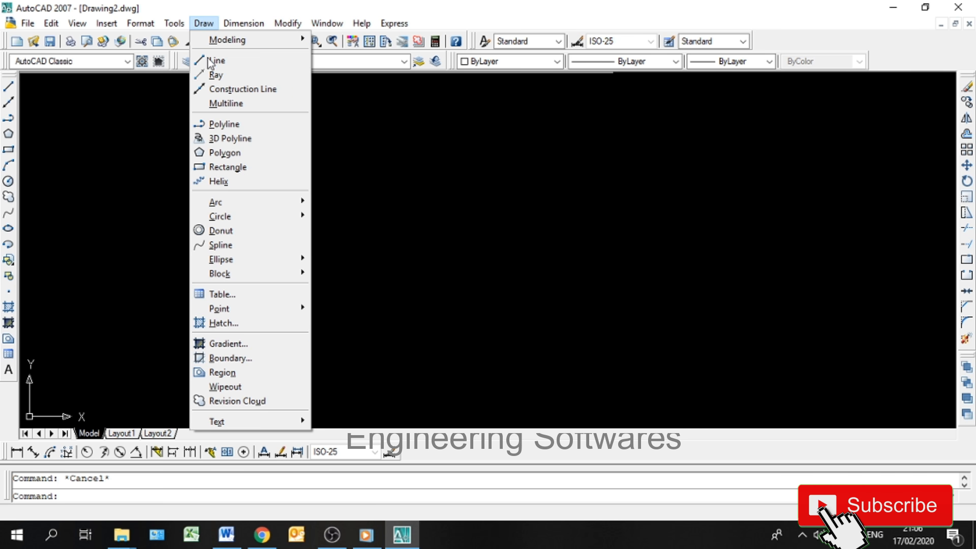
{"action": "left_click", "coordinate": [220, 153]}
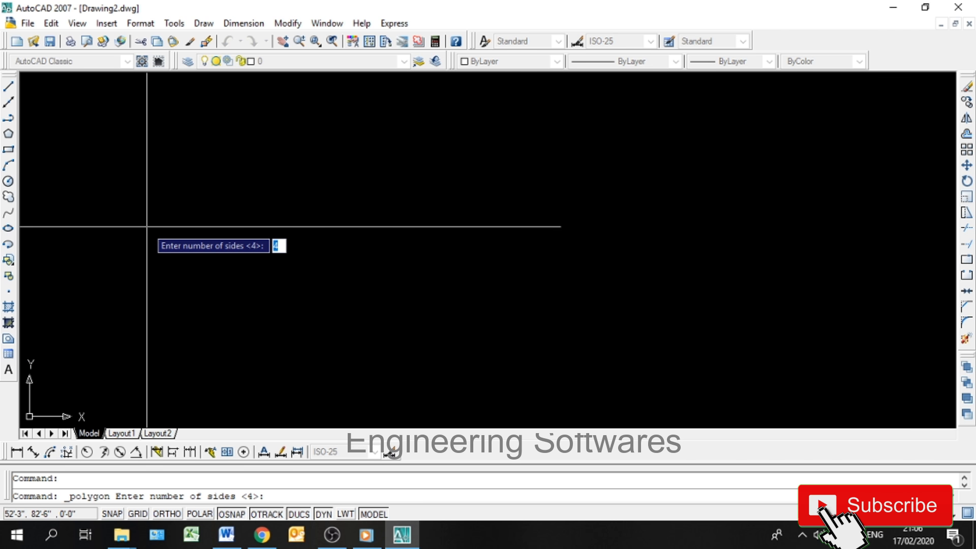
{"action": "type", "text": "5"}
{"action": "key", "text": "Return"}
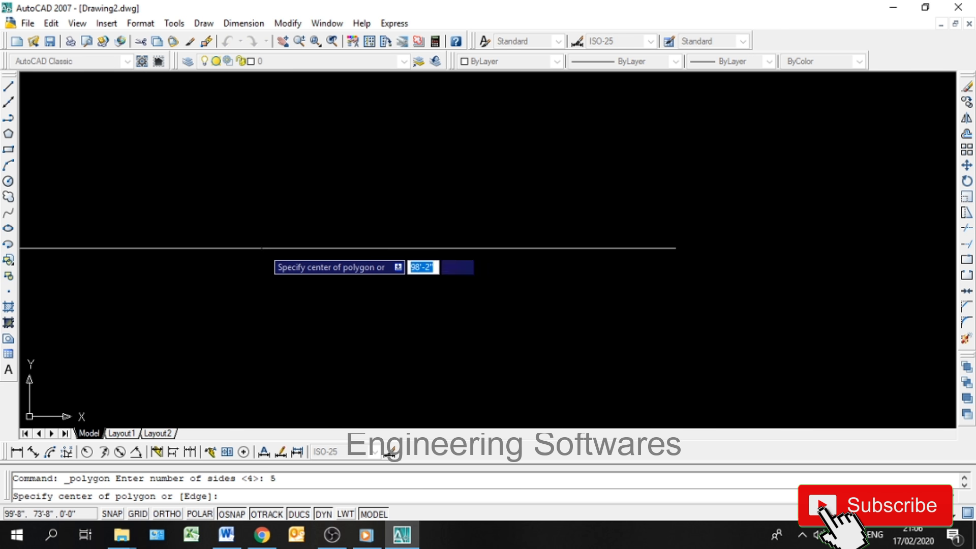
{"action": "left_click", "coordinate": [266, 249]}
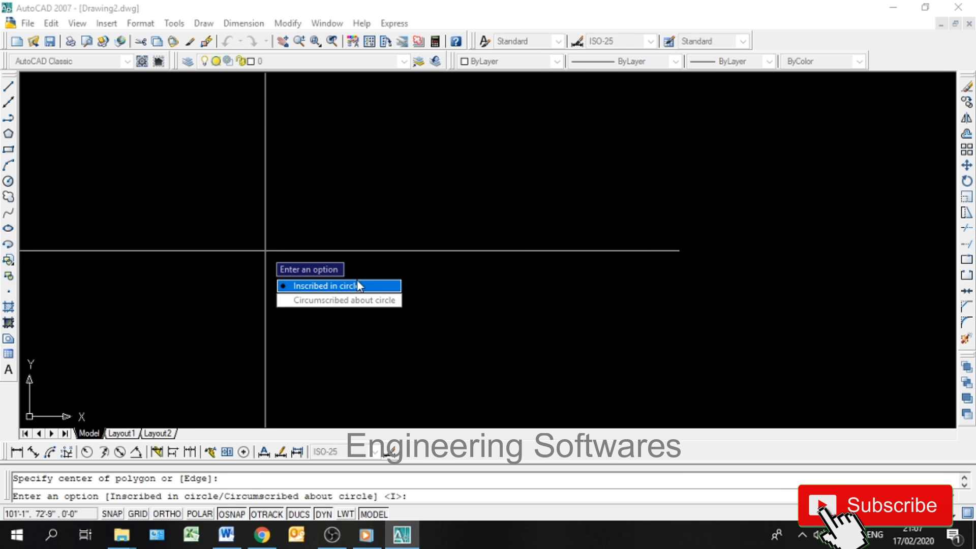
{"action": "type", "text": "i"}
{"action": "key", "text": "Return"}
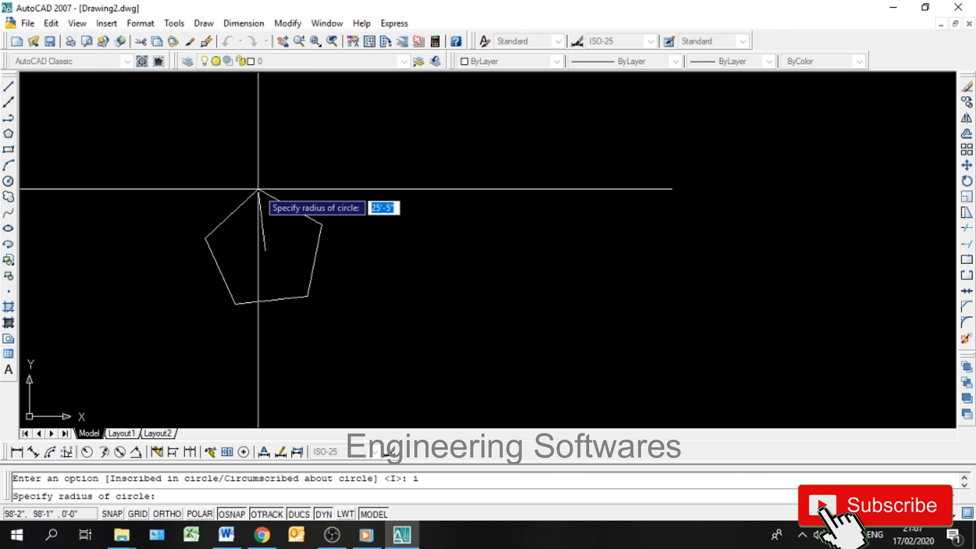
{"action": "key", "text": "F8"}
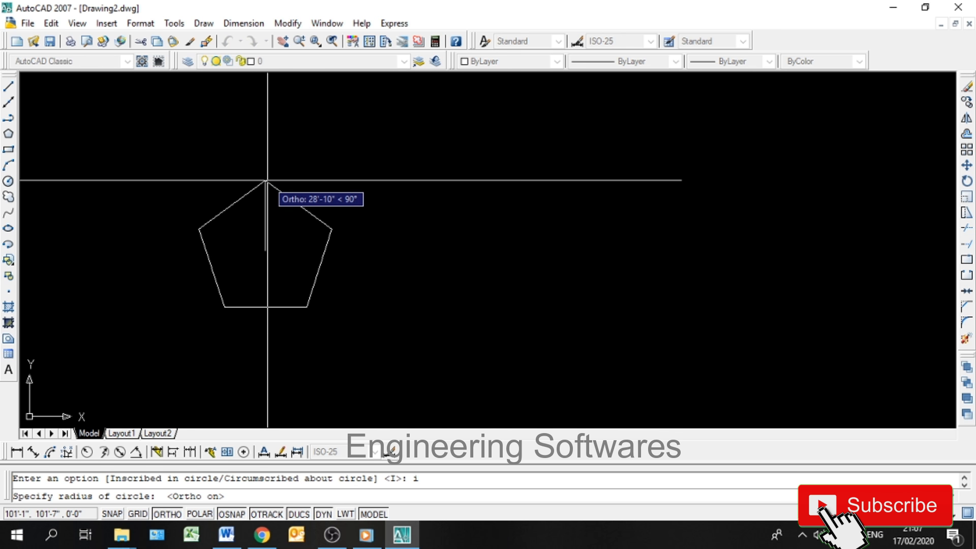
{"action": "type", "text": "5'"}
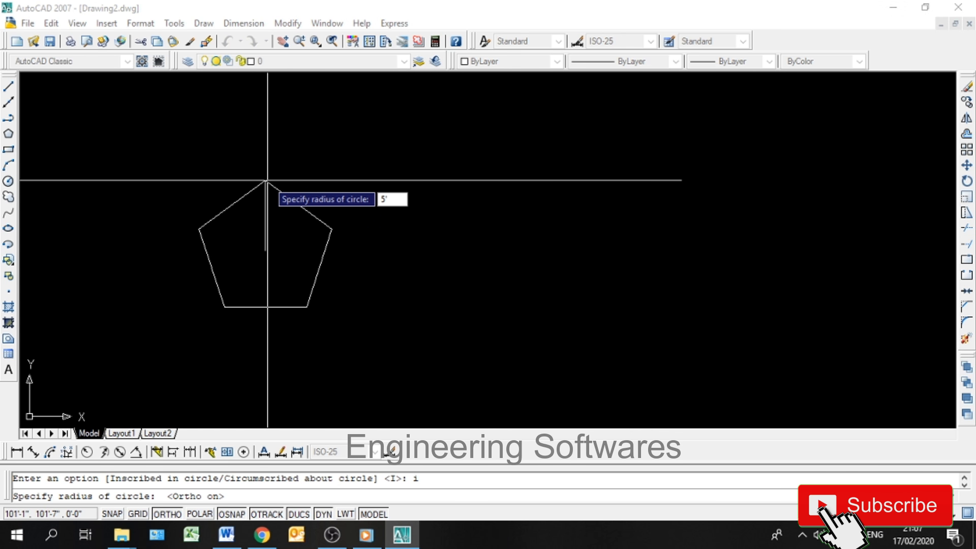
{"action": "key", "text": "Return"}
- Draw a closed five-pointed star inside the pentagon with connected lines, starting at its lower-left vertex and joining non-adjacent vertices
{"action": "type", "text": "z"}
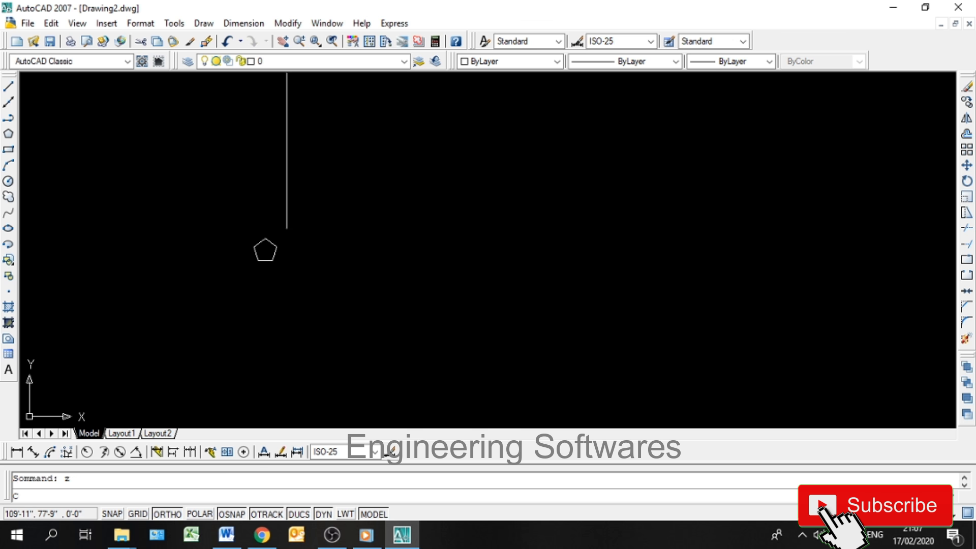
{"action": "key", "text": "Return"}
{"action": "type", "text": "w"}
{"action": "key", "text": "Return"}
{"action": "left_click", "coordinate": [286, 229]}
{"action": "left_click", "coordinate": [232, 280]}
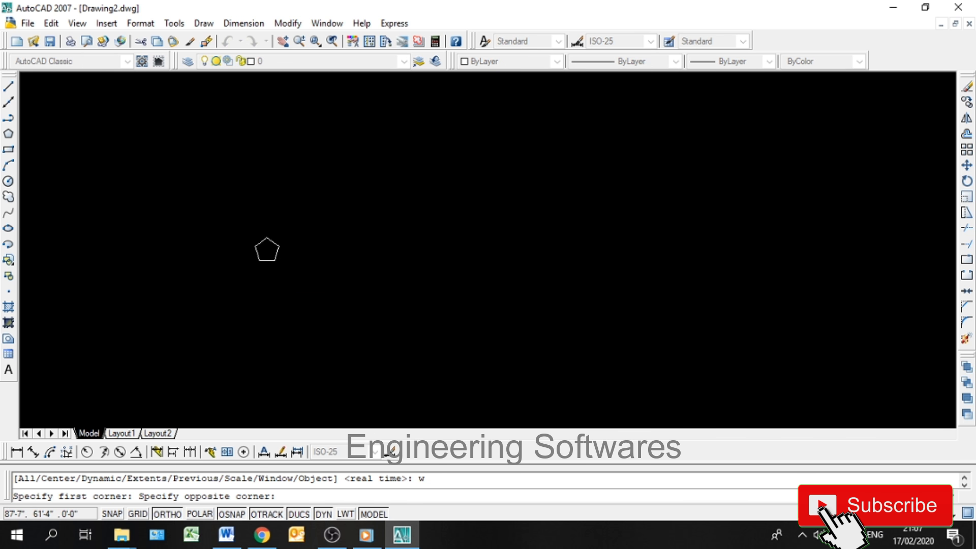
{"action": "middle_click_drag", "start_coordinate": [603, 232], "coordinate": [287, 272]}
{"action": "key", "text": "Escape"}
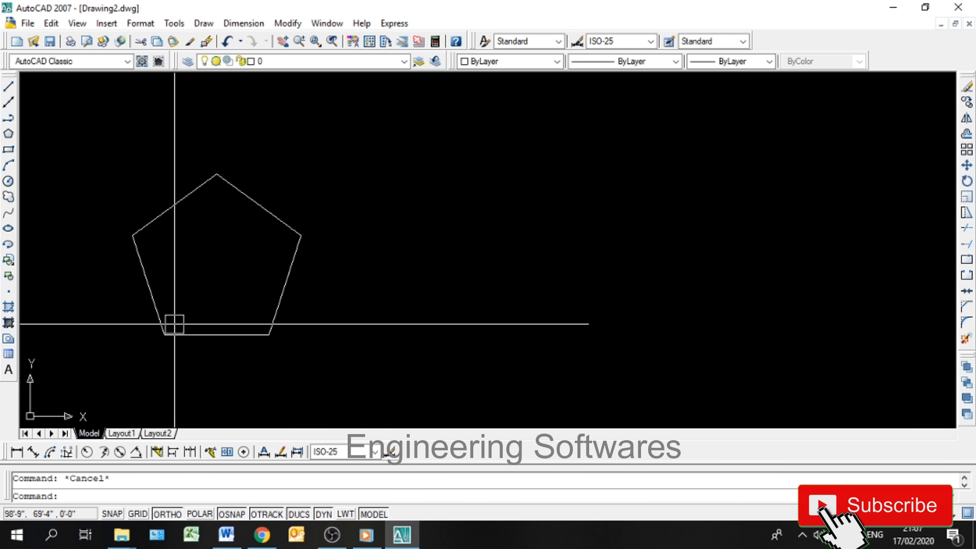
{"action": "type", "text": "l"}
{"action": "key", "text": "Return"}
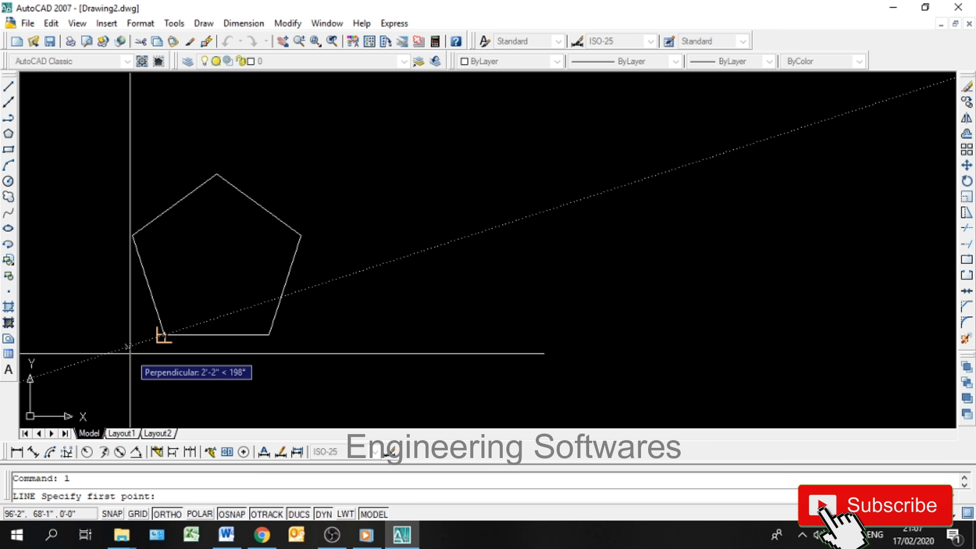
{"action": "left_click", "coordinate": [164, 335]}
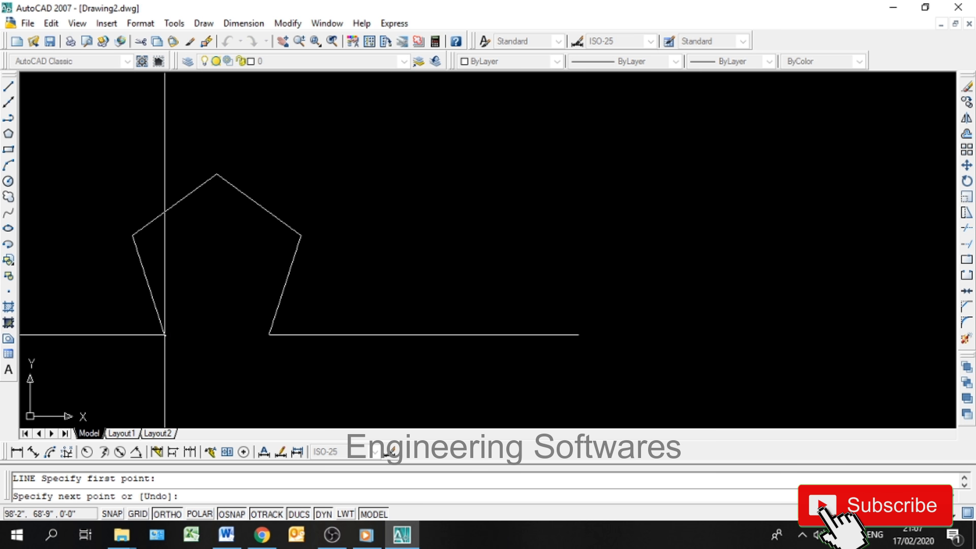
{"action": "left_click", "coordinate": [217, 174]}
{"action": "left_click", "coordinate": [269, 335]}
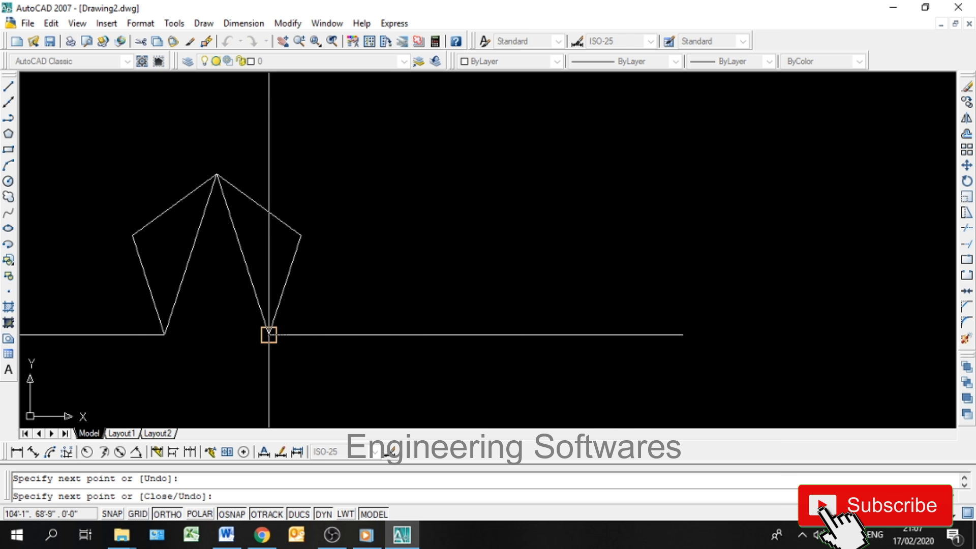
{"action": "left_click", "coordinate": [132, 235]}
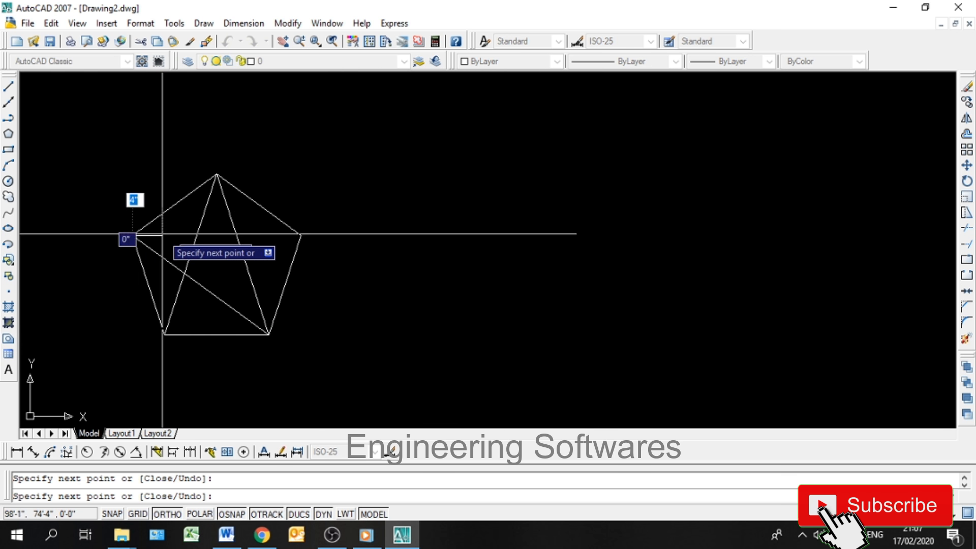
{"action": "left_click", "coordinate": [300, 236]}
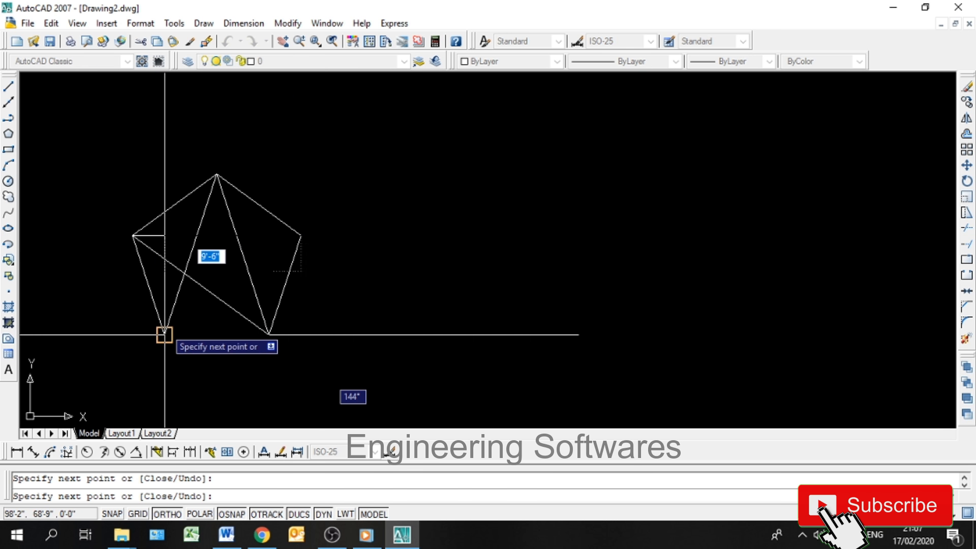
{"action": "left_click", "coordinate": [164, 334]}
{"action": "key", "text": "Return"}
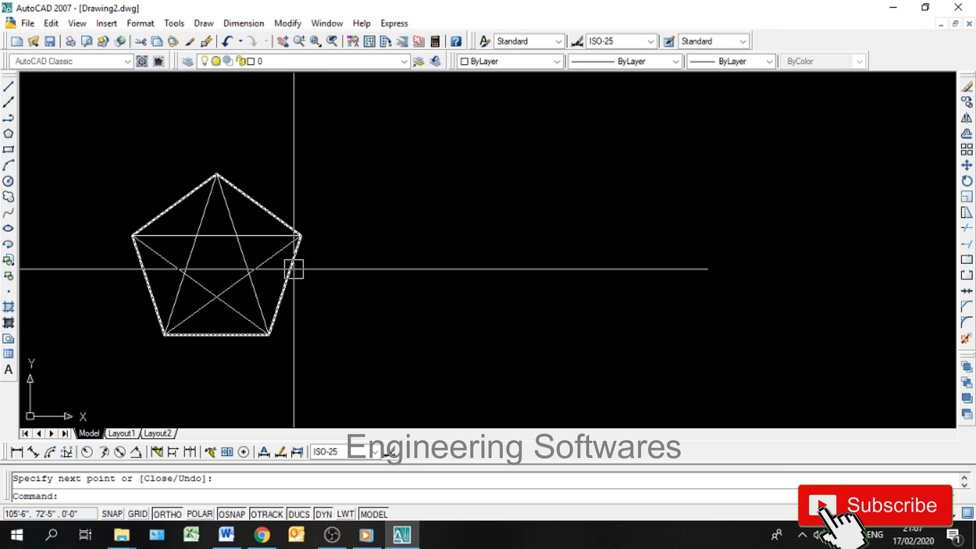
- Delete the pentagon outline around the star, keeping only the star lines
{"action": "left_click", "coordinate": [291, 270]}
{"action": "key", "text": "Delete"}
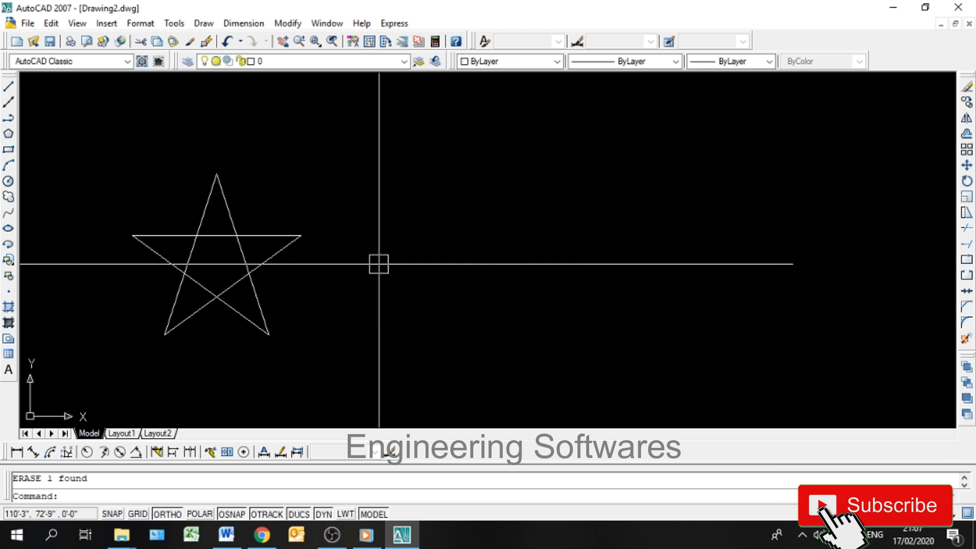
{"action": "key", "text": "Escape"}
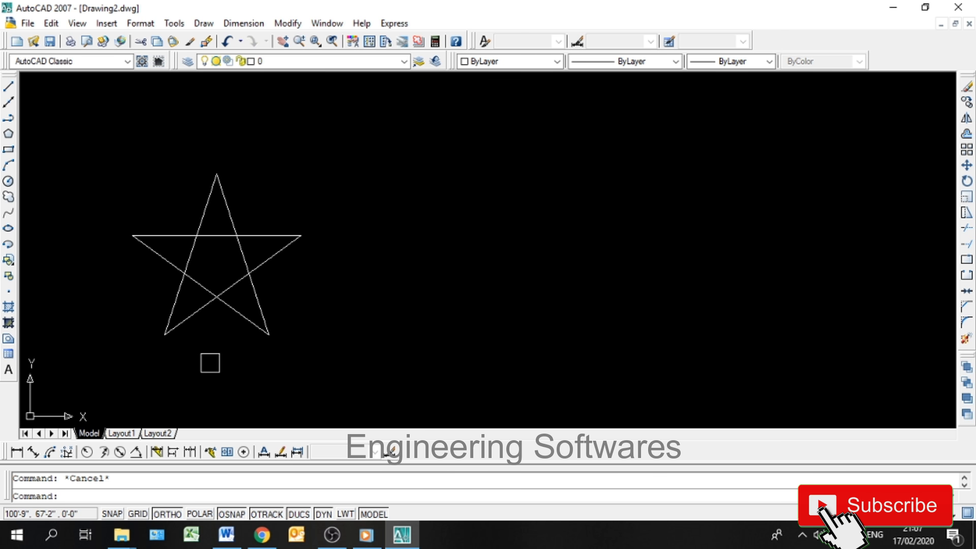
- Undo the pentagon outline's deletion and draw an upright five-sided polygon circumscribed about a circle of 5' radius, to the right of the star
{"action": "key", "text": "ctrl+z"}
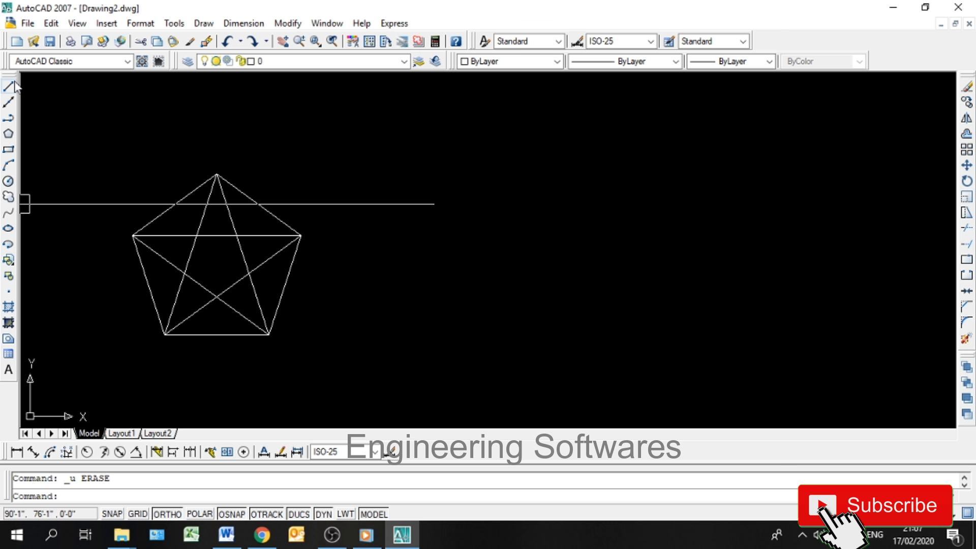
{"action": "left_click", "coordinate": [8, 133]}
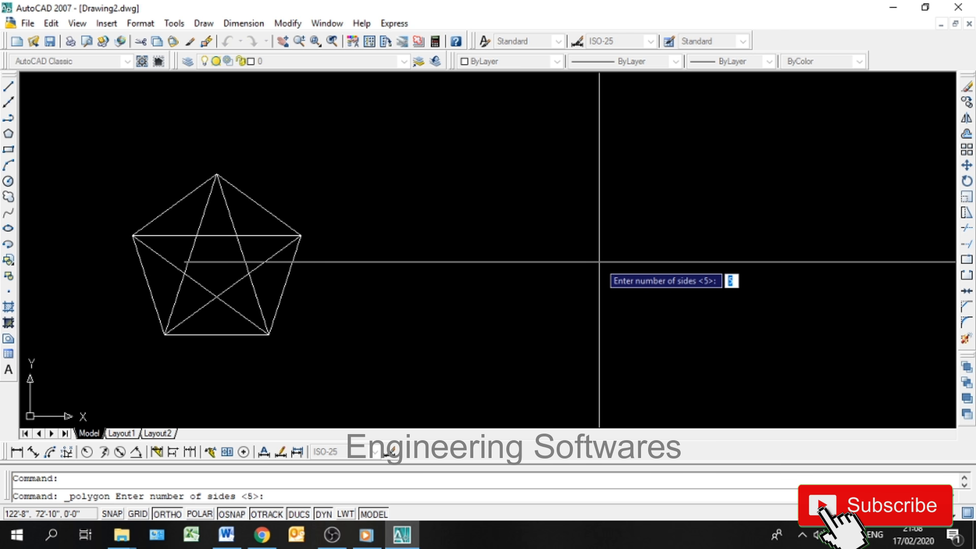
{"action": "key", "text": "Return"}
{"action": "left_click", "coordinate": [599, 262]}
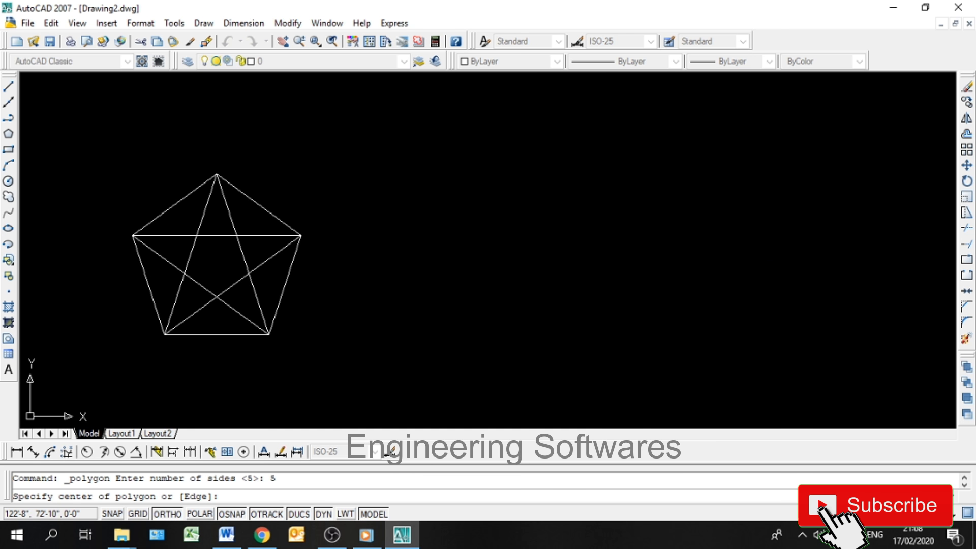
{"action": "type", "text": "c"}
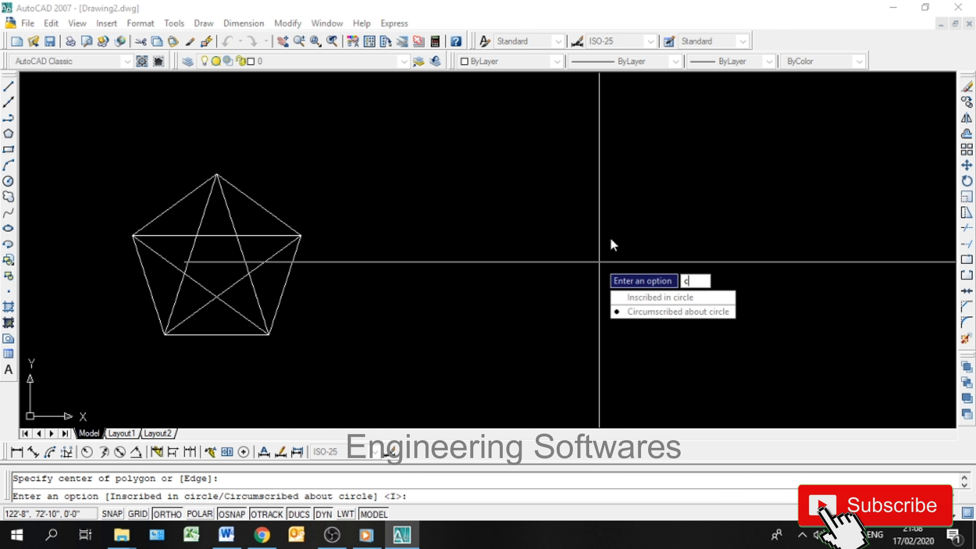
{"action": "key", "text": "Return"}
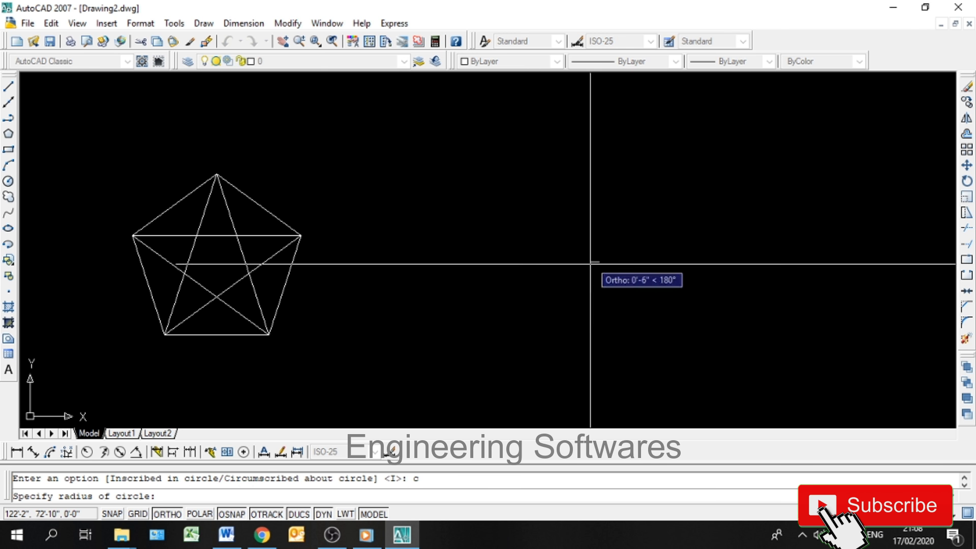
{"action": "type", "text": "5"}
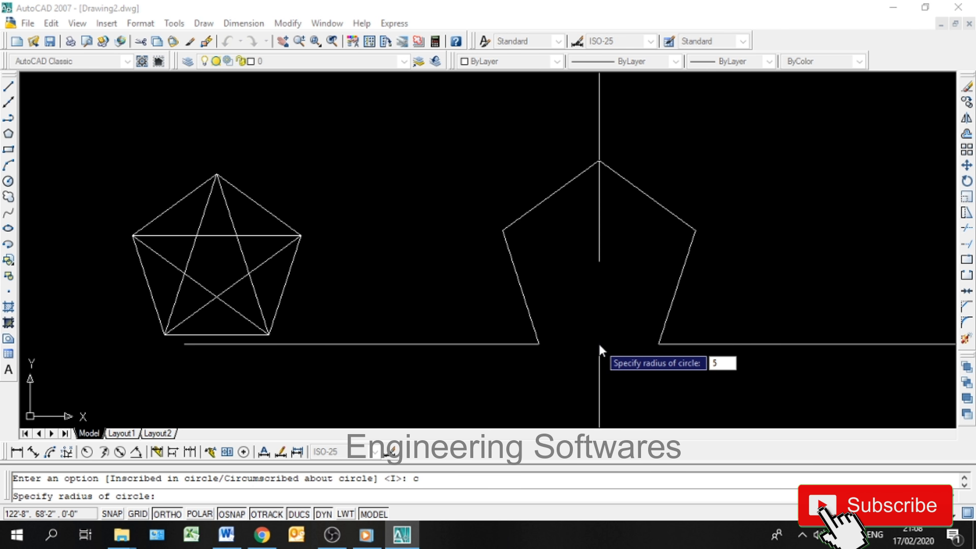
{"action": "key", "text": "Return"}
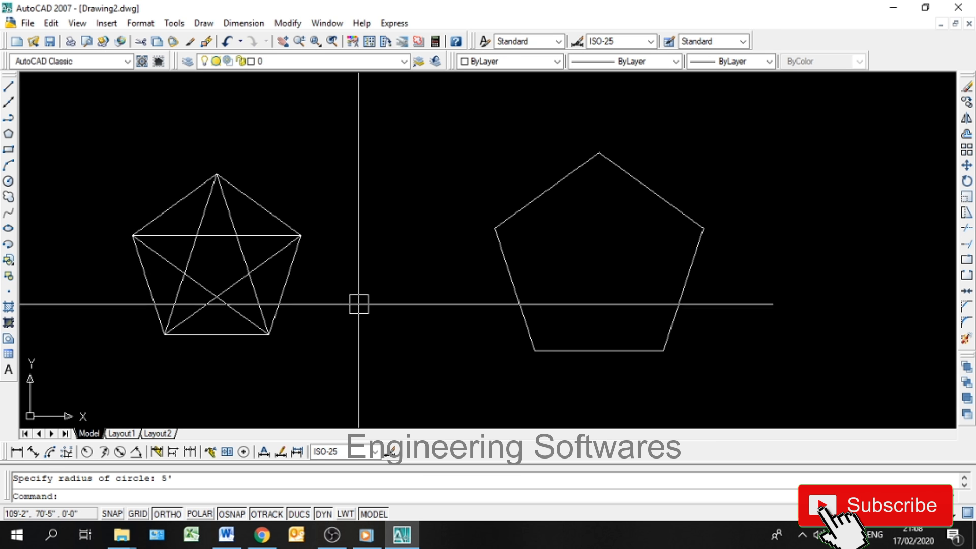
- Erase the star together with its surrounding pentagon, keeping only the circumscribed pentagon
{"action": "left_click", "coordinate": [357, 303]}
{"action": "left_click", "coordinate": [122, 168]}
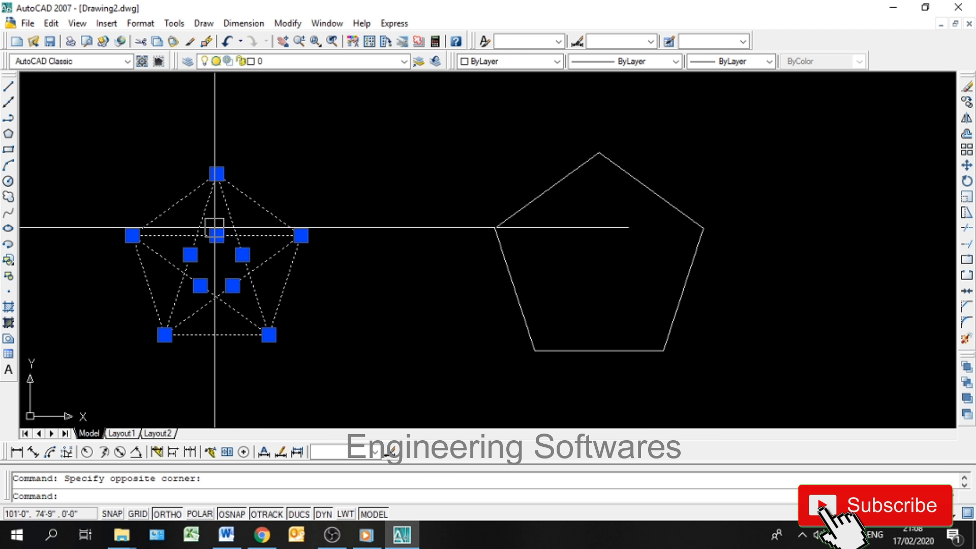
{"action": "type", "text": "e"}
{"action": "key", "text": "Return"}
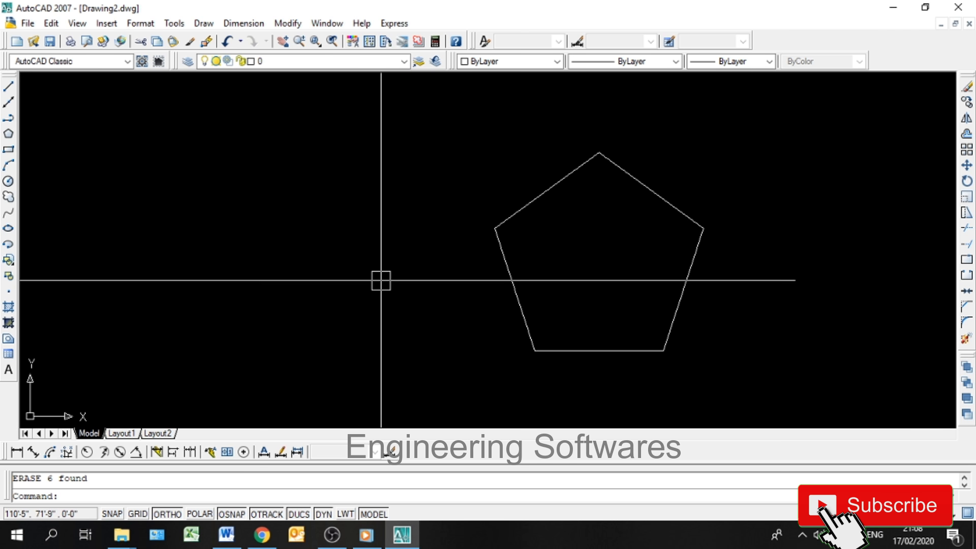
- Draw an upright five-sided polygon inscribed in a circle of 5' radius, left of the circumscribed pentagon
{"action": "type", "text": "po"}
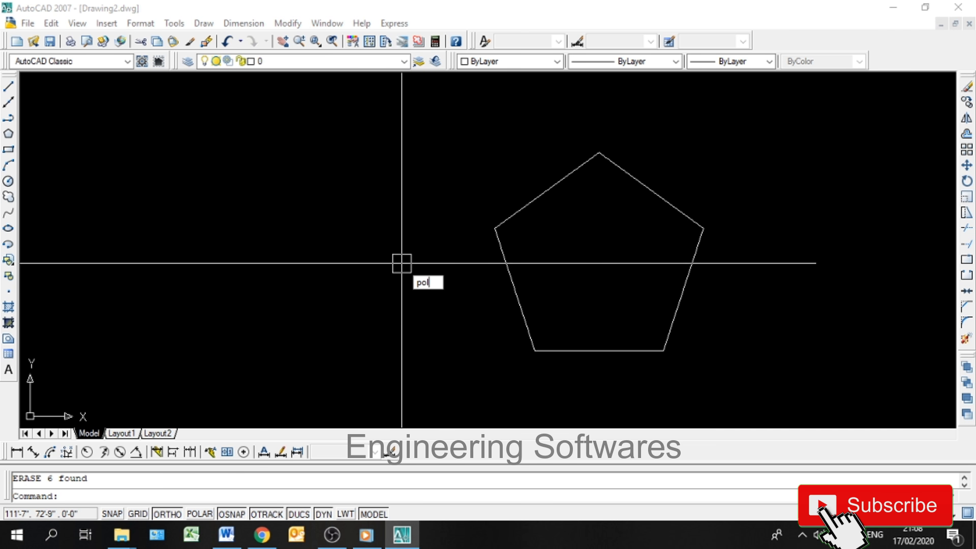
{"action": "type", "text": "l"}
{"action": "key", "text": "Return"}
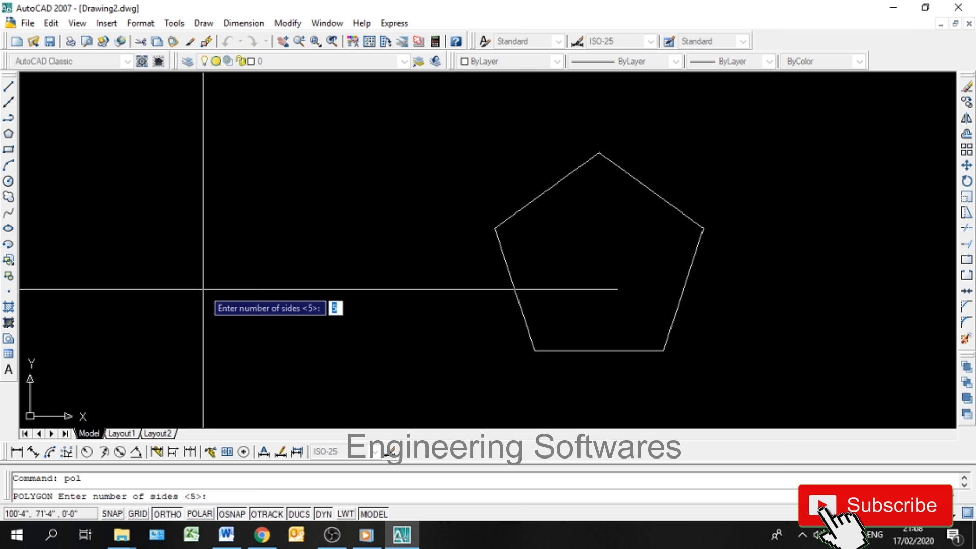
{"action": "key", "text": "Return"}
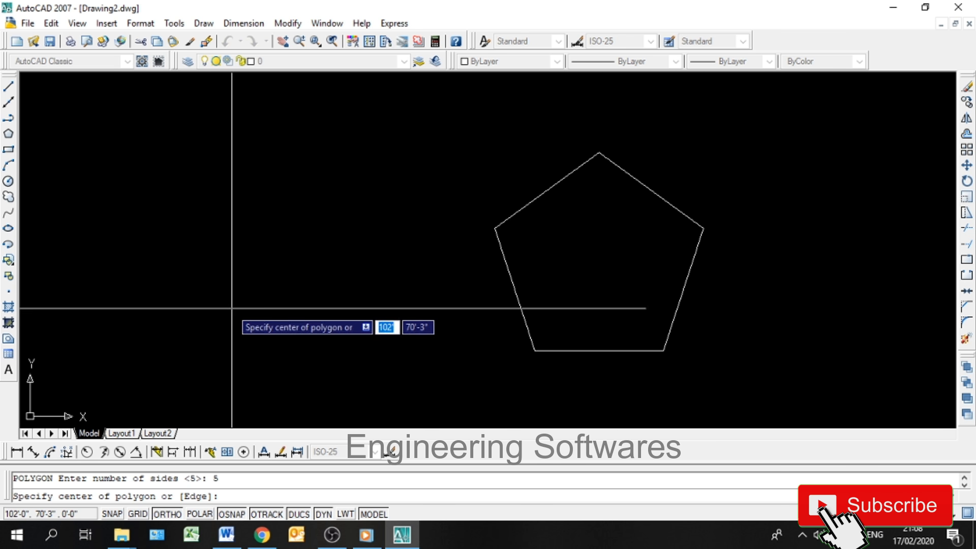
{"action": "left_click", "coordinate": [214, 312]}
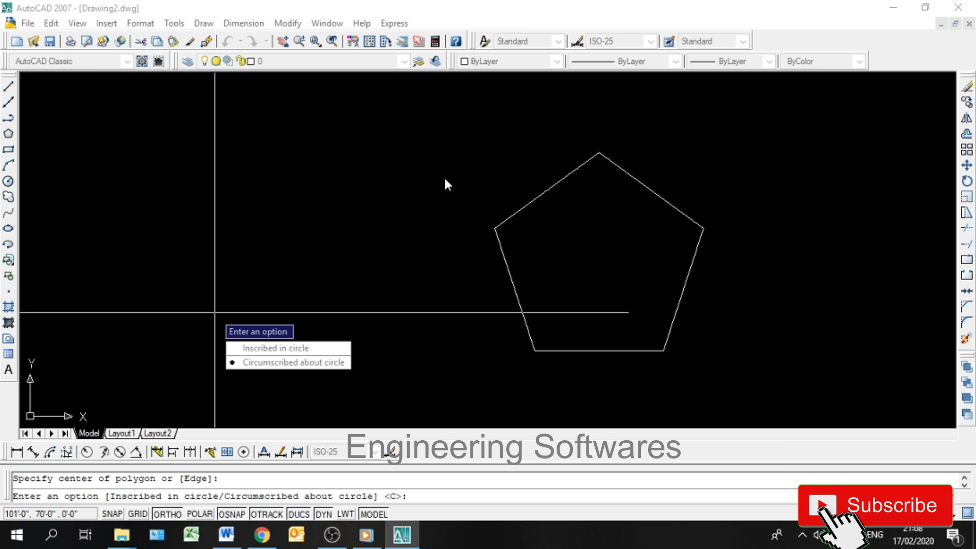
{"action": "type", "text": "i"}
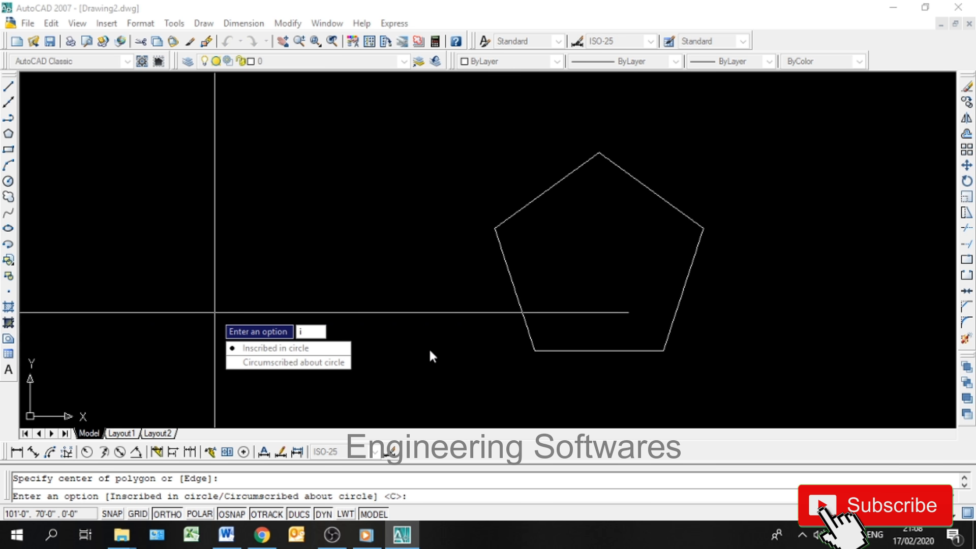
{"action": "key", "text": "Return"}
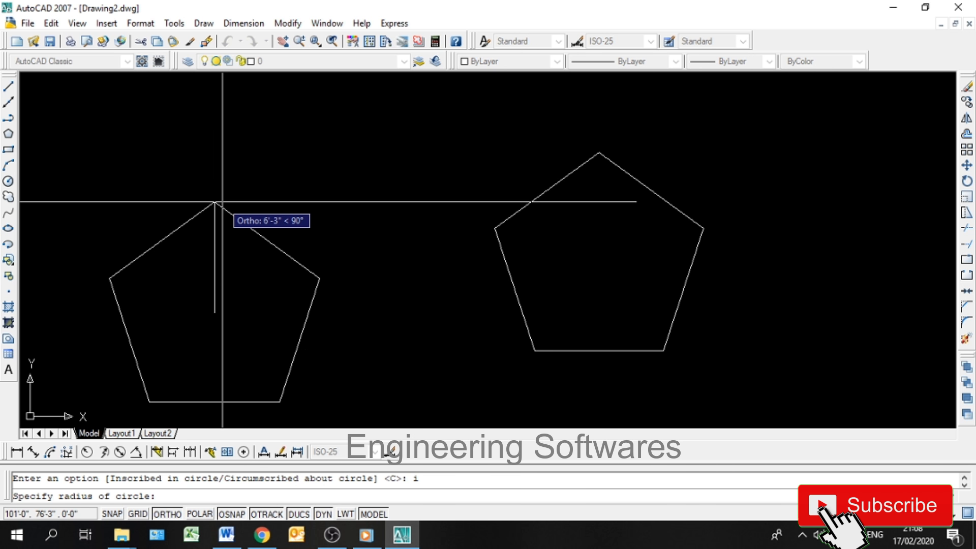
{"action": "type", "text": "5"}
{"action": "key", "text": "Return"}
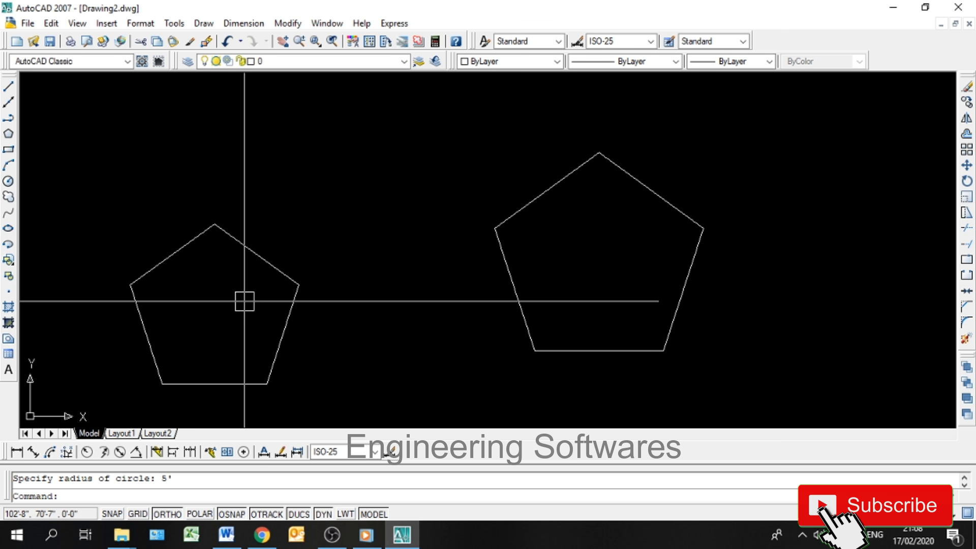
- Draw a vertical line from the top vertex to the midpoint of the base in each of the two pentagons
{"action": "middle_click_drag", "start_coordinate": [244, 299], "coordinate": [229, 270]}
{"action": "key", "text": "Escape"}
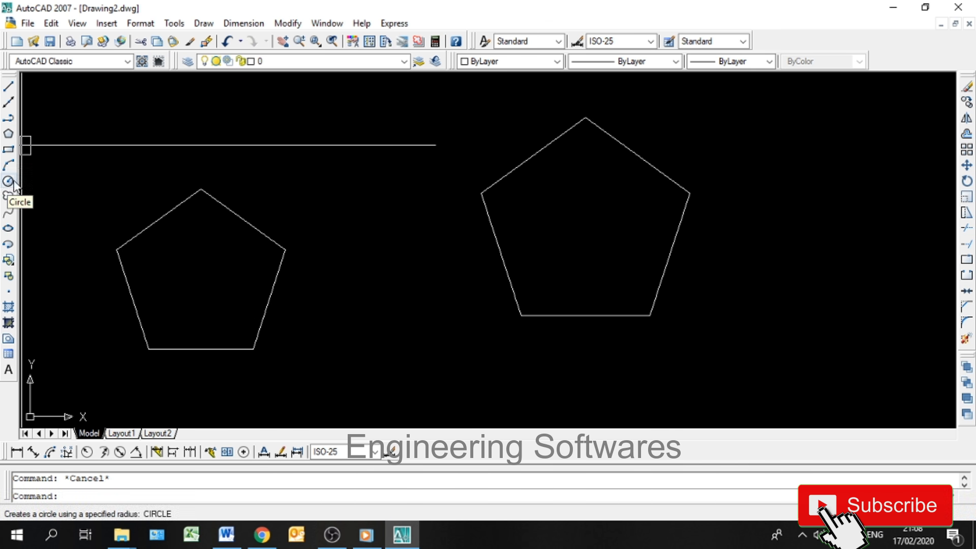
{"action": "type", "text": "l"}
{"action": "key", "text": "Return"}
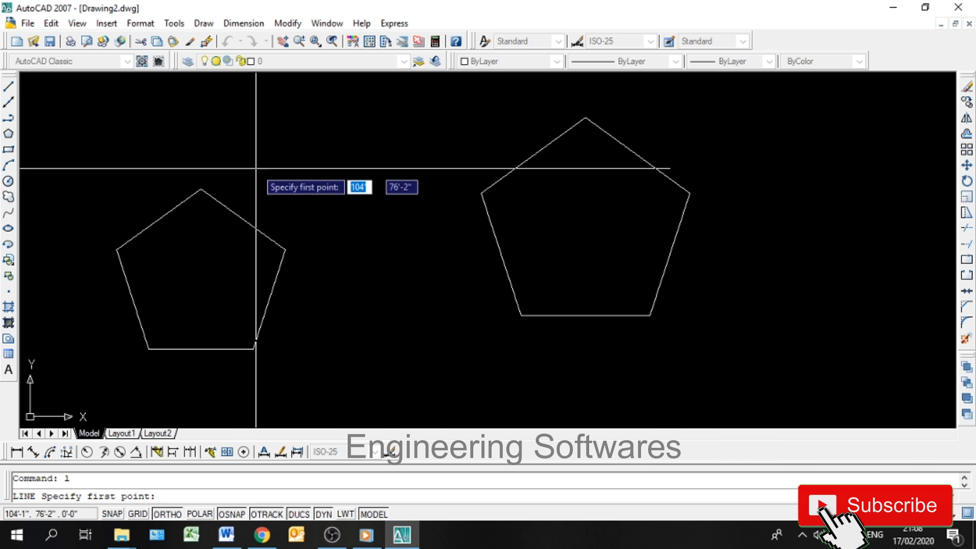
{"action": "left_click", "coordinate": [201, 189]}
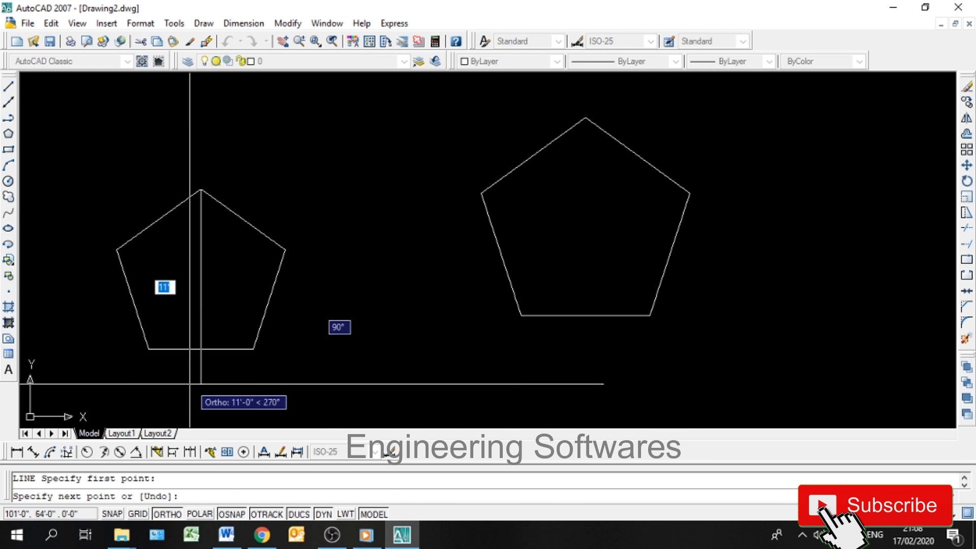
{"action": "left_click", "coordinate": [201, 349]}
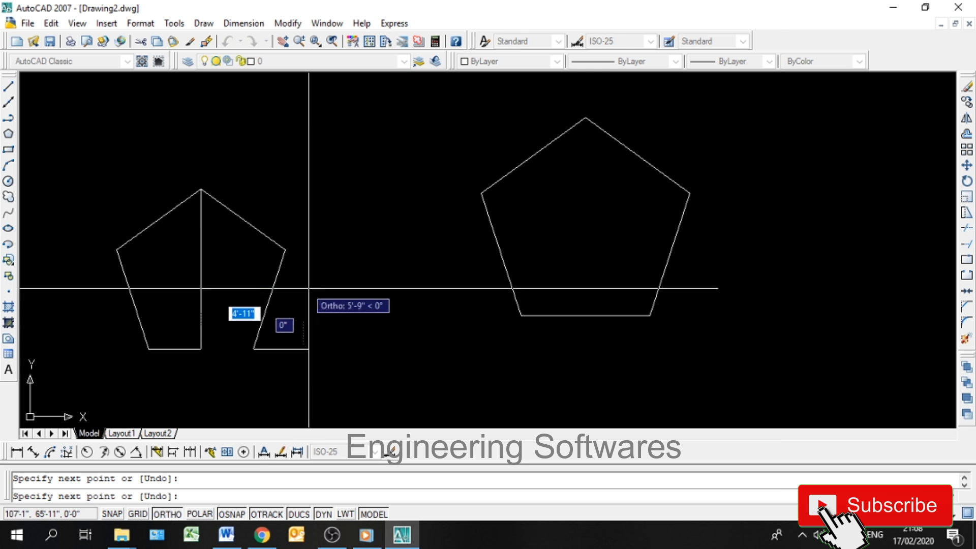
{"action": "key", "text": "Return"}
{"action": "key", "text": "Return"}
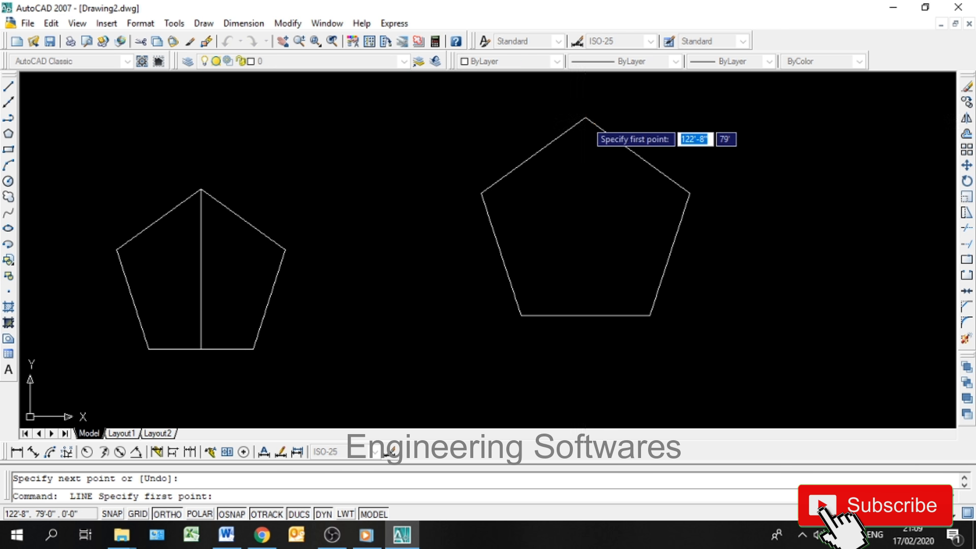
{"action": "left_click", "coordinate": [585, 117]}
{"action": "left_click", "coordinate": [585, 315]}
{"action": "key", "text": "Return"}
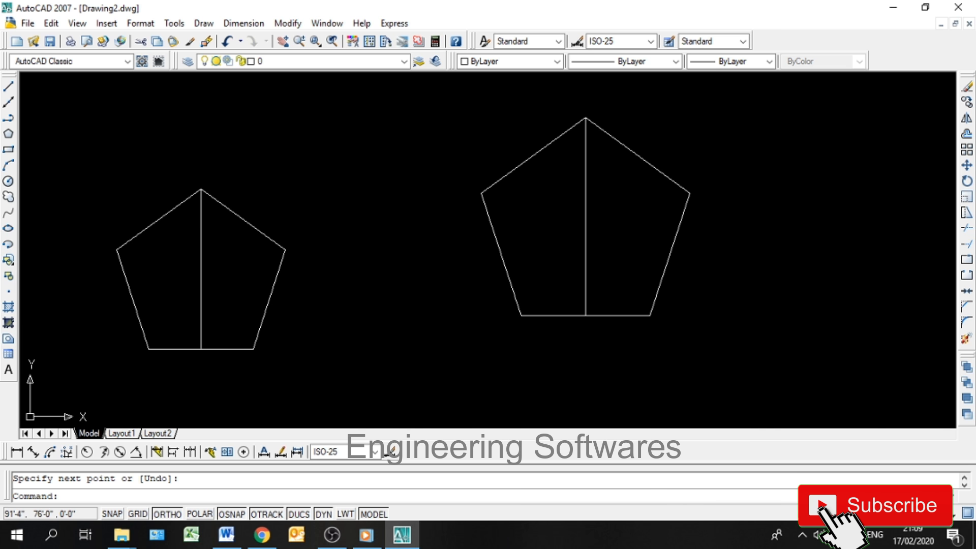
- Draw a circle of 5' radius centred on the midpoint of the vertical line in each pentagon
{"action": "left_click", "coordinate": [8, 181]}
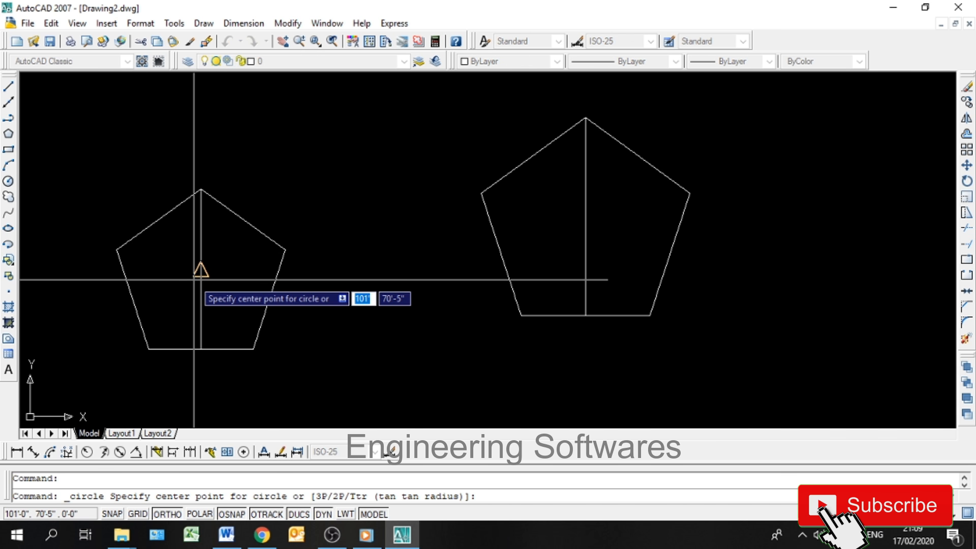
{"action": "left_click", "coordinate": [200, 268]}
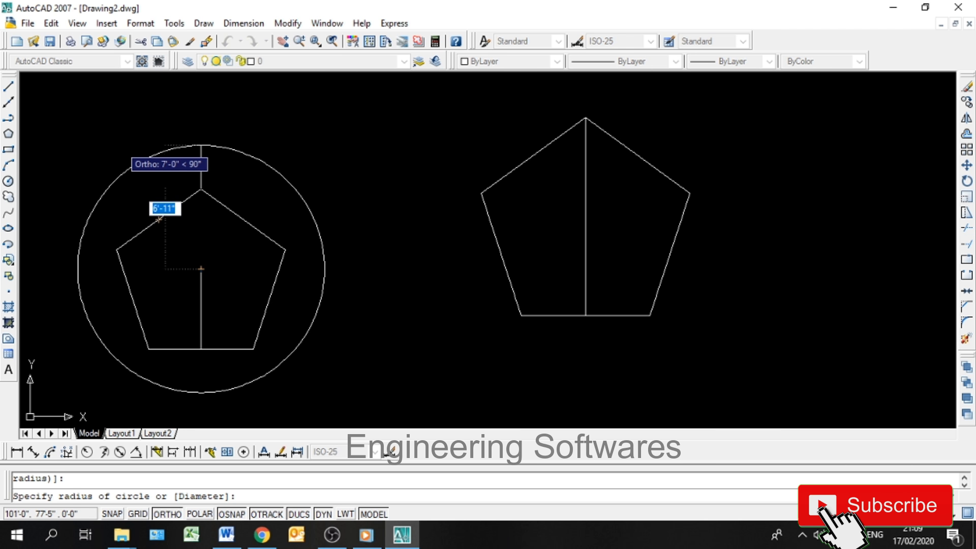
{"action": "type", "text": "5'"}
{"action": "key", "text": "Return"}
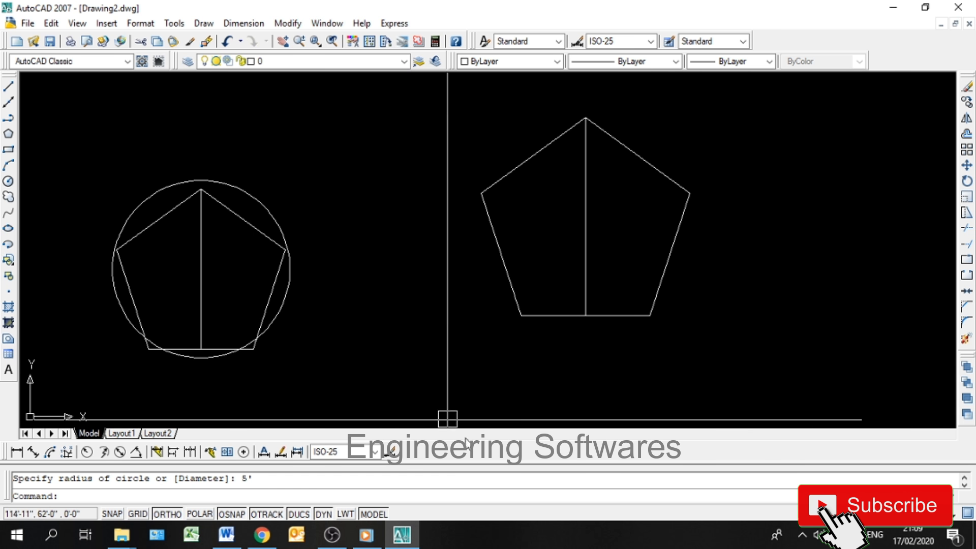
{"action": "key", "text": "Return"}
{"action": "left_click", "coordinate": [586, 216]}
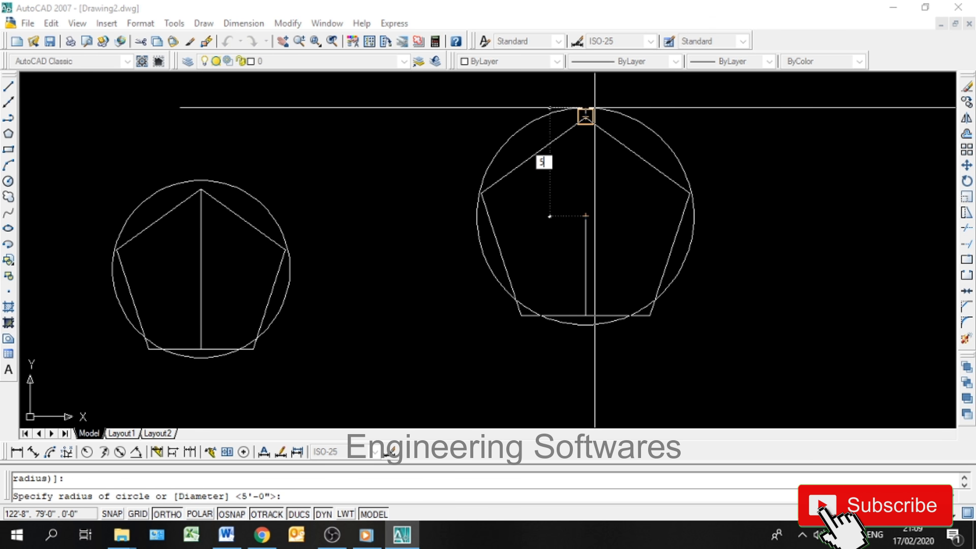
{"action": "key", "text": "Return"}
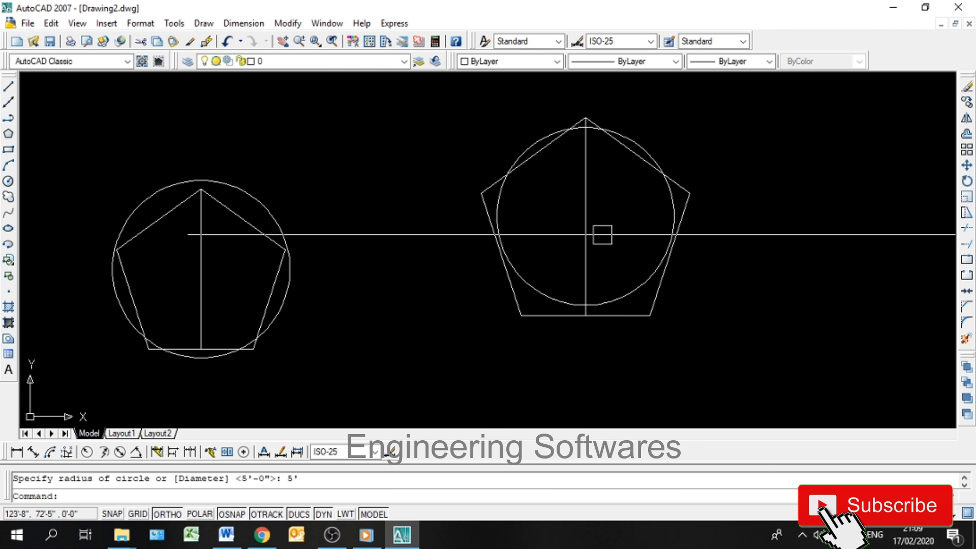
- Delete both pentagons along with their vertical lines and circles
{"action": "left_click", "coordinate": [743, 271]}
{"action": "left_click", "coordinate": [427, 132]}
{"action": "left_click", "coordinate": [424, 233]}
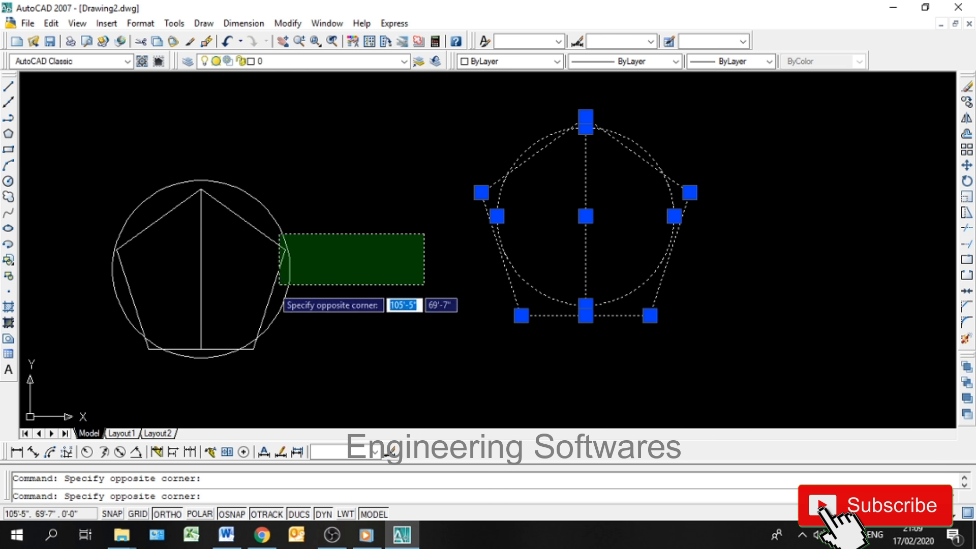
{"action": "left_click", "coordinate": [169, 315]}
{"action": "key", "text": "Delete"}
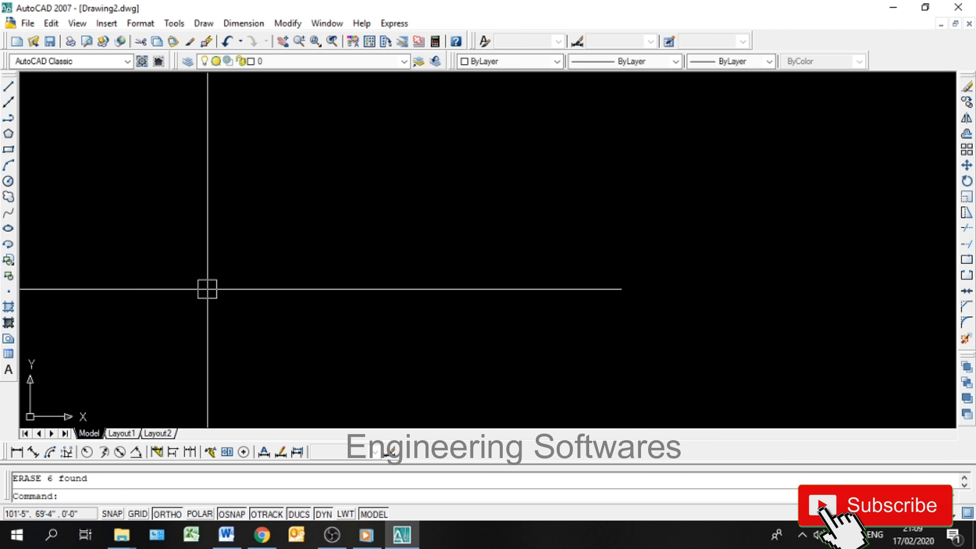
- Draw a six-sided polygon inscribed in a circle of 6' radius, in the middle of the empty drawing area
{"action": "type", "text": "pol"}
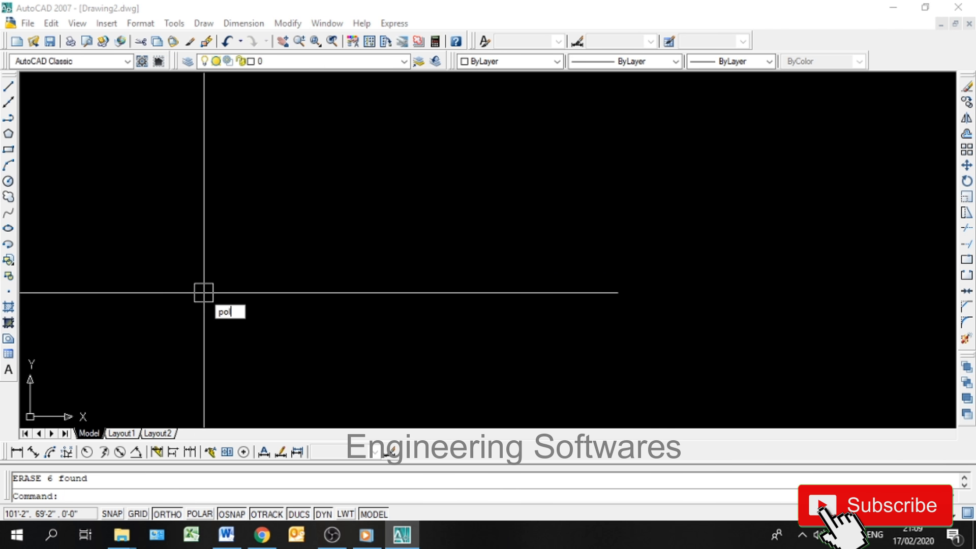
{"action": "key", "text": "Return"}
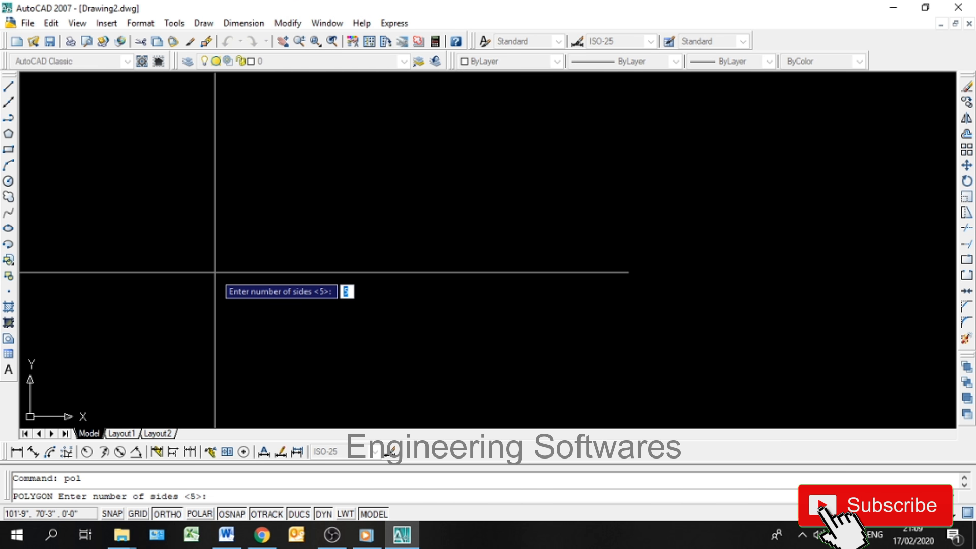
{"action": "type", "text": "6"}
{"action": "key", "text": "Return"}
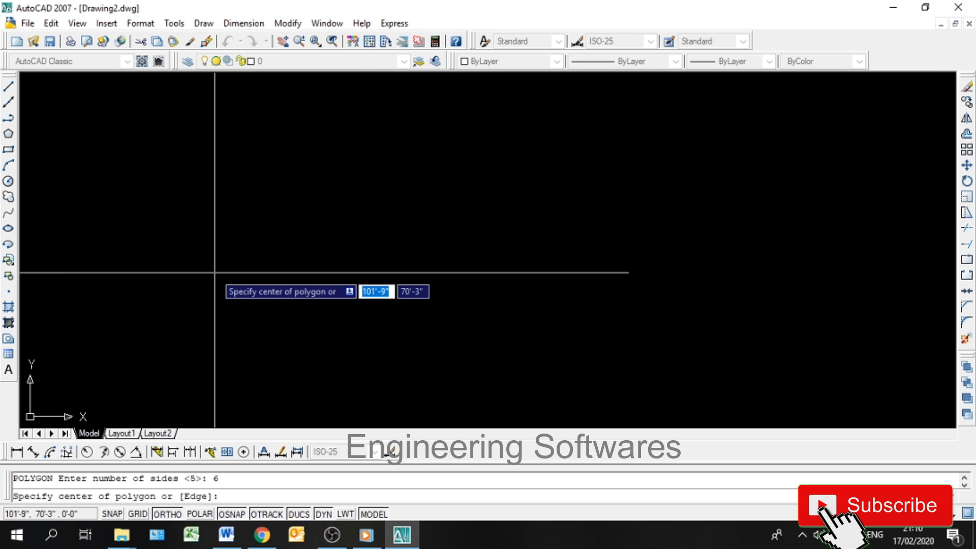
{"action": "left_click", "coordinate": [423, 249]}
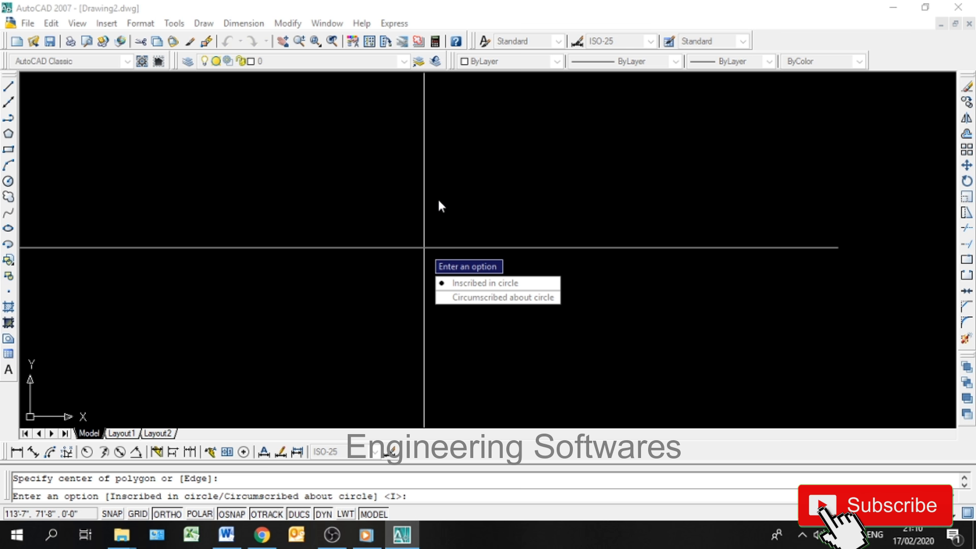
{"action": "type", "text": "i"}
{"action": "key", "text": "Return"}
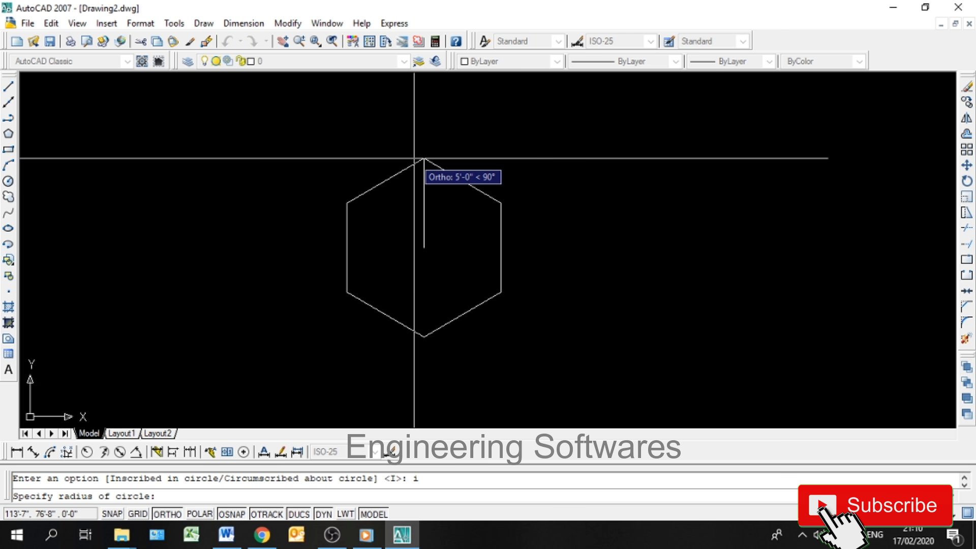
{"action": "type", "text": "6"}
{"action": "key", "text": "Return"}
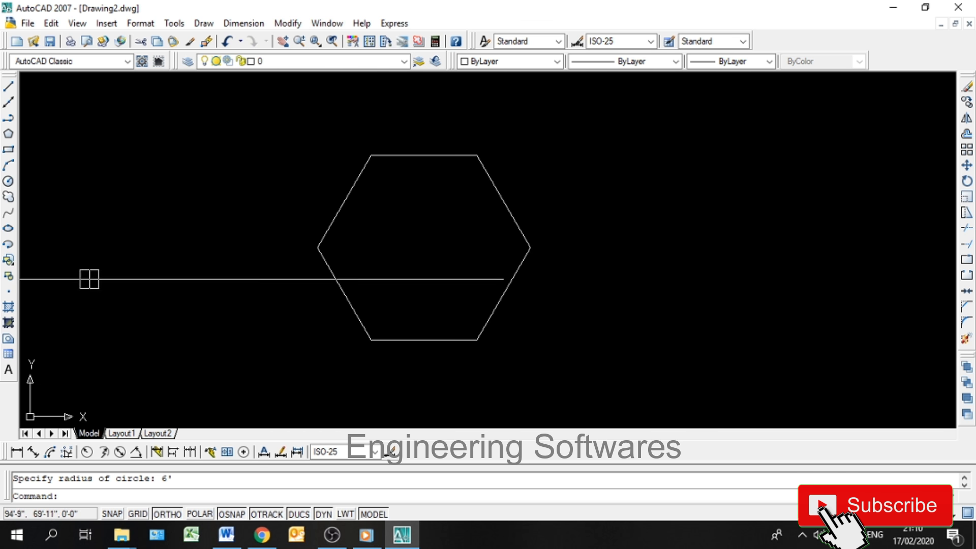
- Add an aligned dimension to the hexagon's lower-left side, placed outside the shape
{"action": "left_click", "coordinate": [33, 451]}
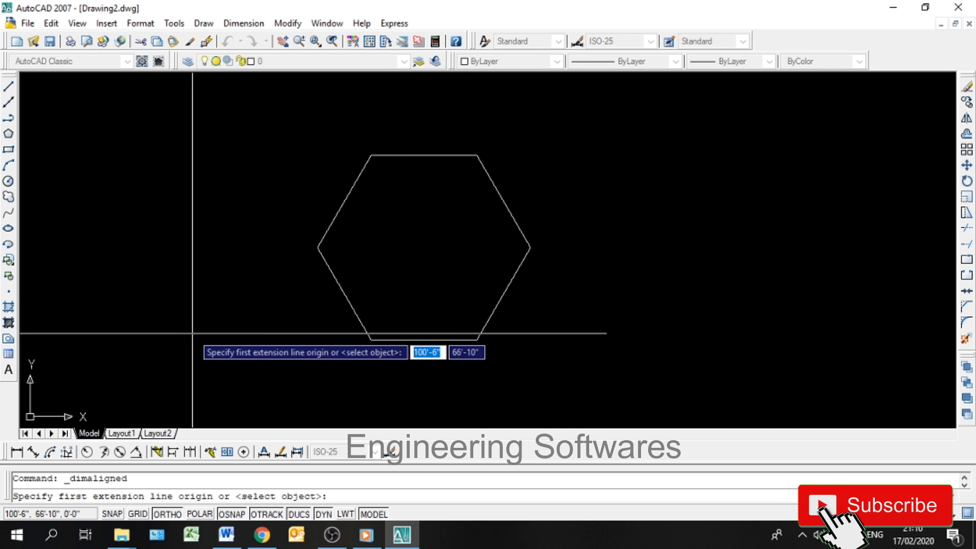
{"action": "key", "text": "Return"}
{"action": "left_click", "coordinate": [343, 310]}
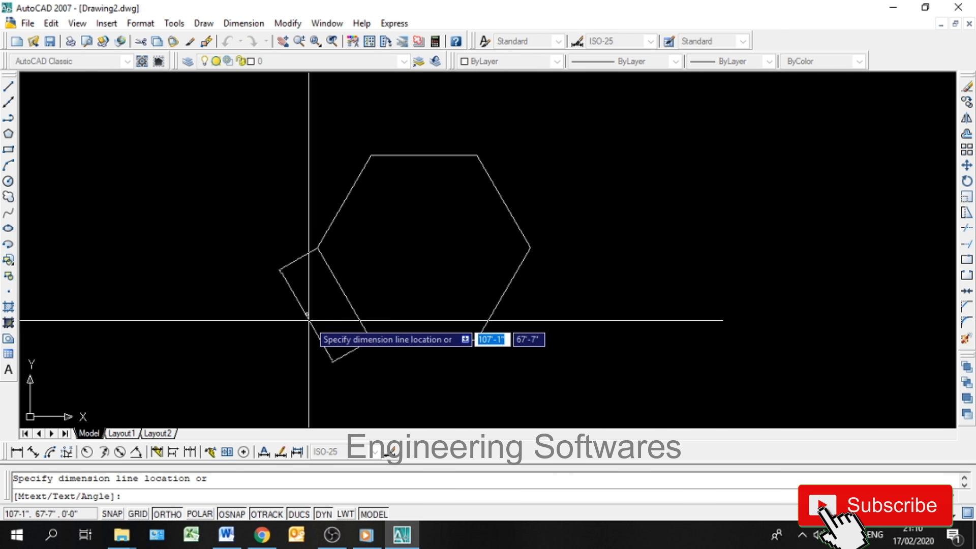
{"action": "left_click", "coordinate": [308, 322]}
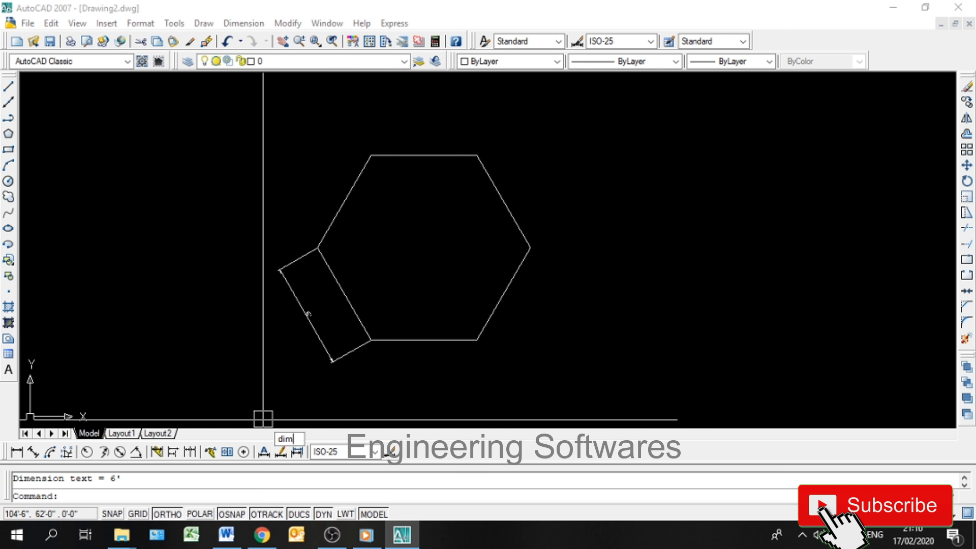
- Set DIMSCALE to 12 and update the dimension on the lower-left side with it
{"action": "type", "text": "dimscale"}
{"action": "key", "text": "Return"}
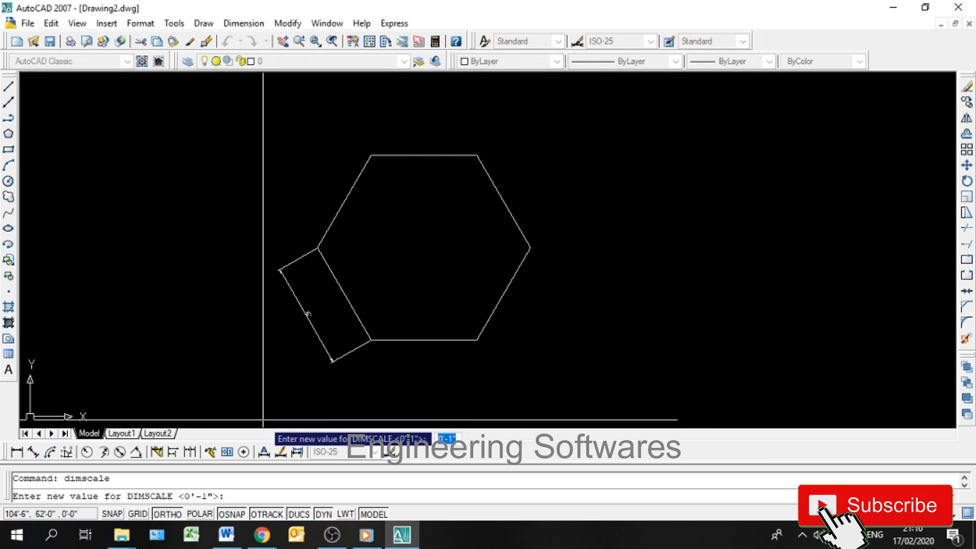
{"action": "type", "text": "12"}
{"action": "key", "text": "Return"}
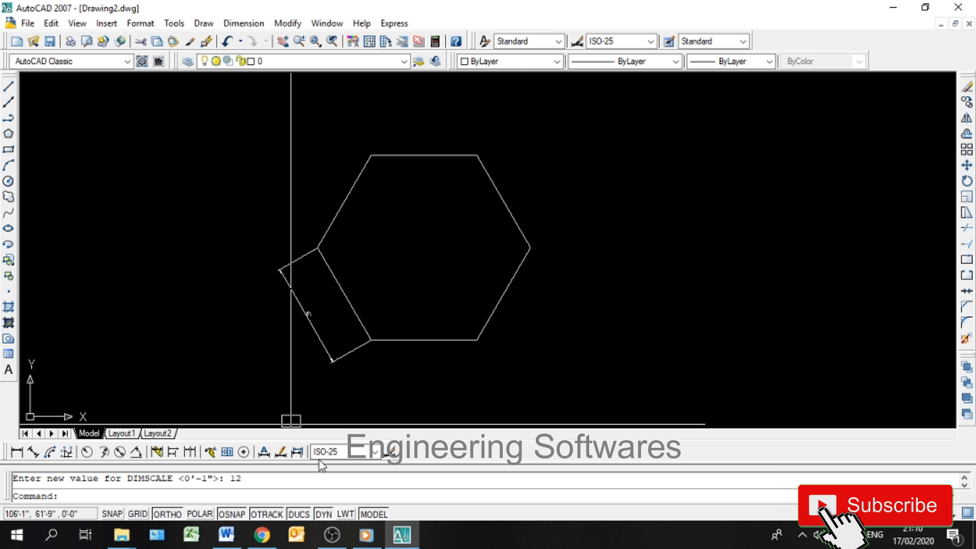
{"action": "left_click", "coordinate": [296, 451]}
{"action": "left_click", "coordinate": [316, 338]}
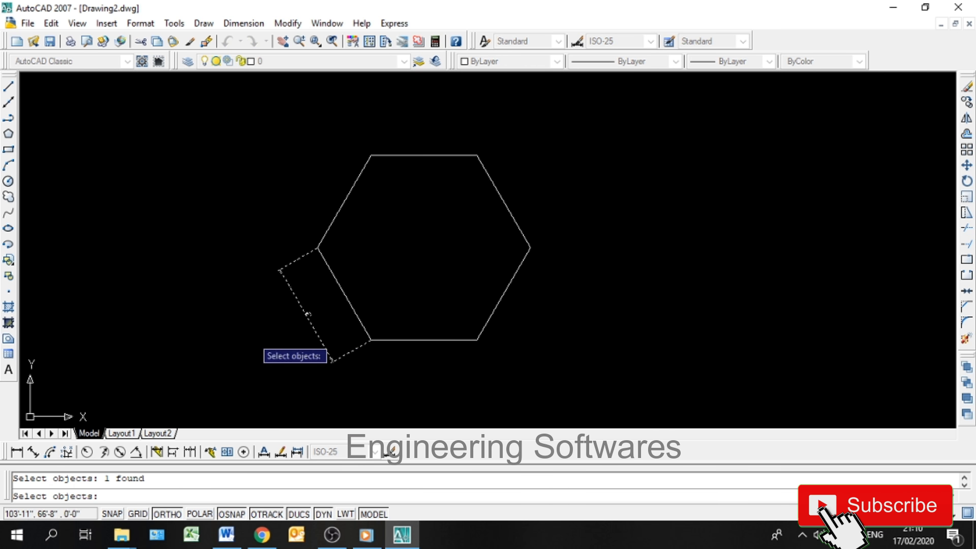
{"action": "key", "text": "Return"}
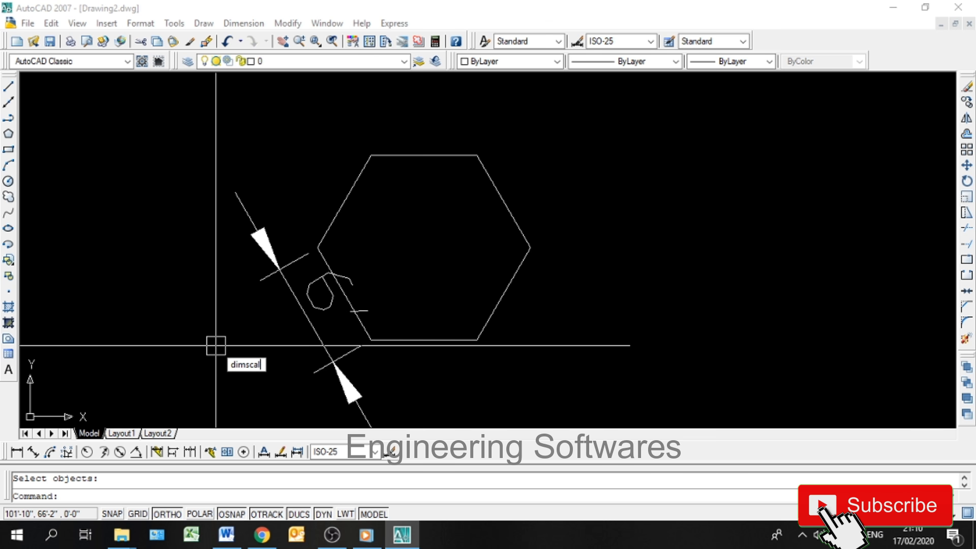
- Set DIMSCALE to 9 and apply it to the existing dimension on the hexagon's lower-left side
{"action": "type", "text": "dimscale"}
{"action": "key", "text": "Return"}
{"action": "type", "text": "9"}
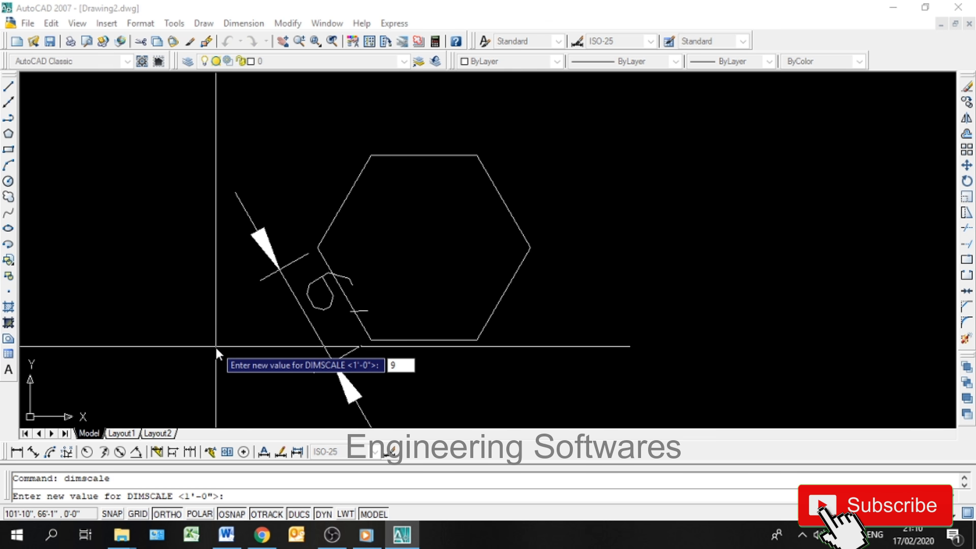
{"action": "key", "text": "Return"}
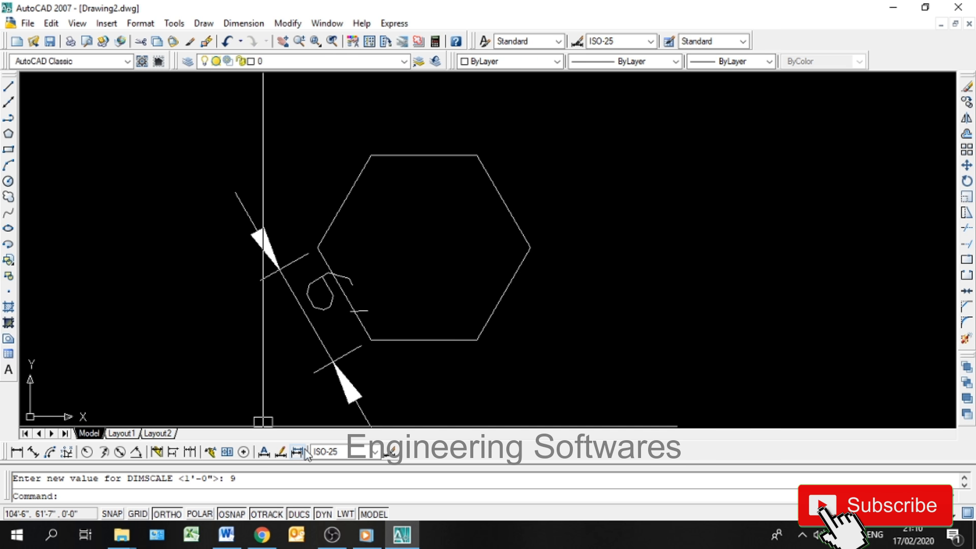
{"action": "left_click", "coordinate": [301, 452]}
{"action": "left_click", "coordinate": [329, 361]}
{"action": "key", "text": "Return"}
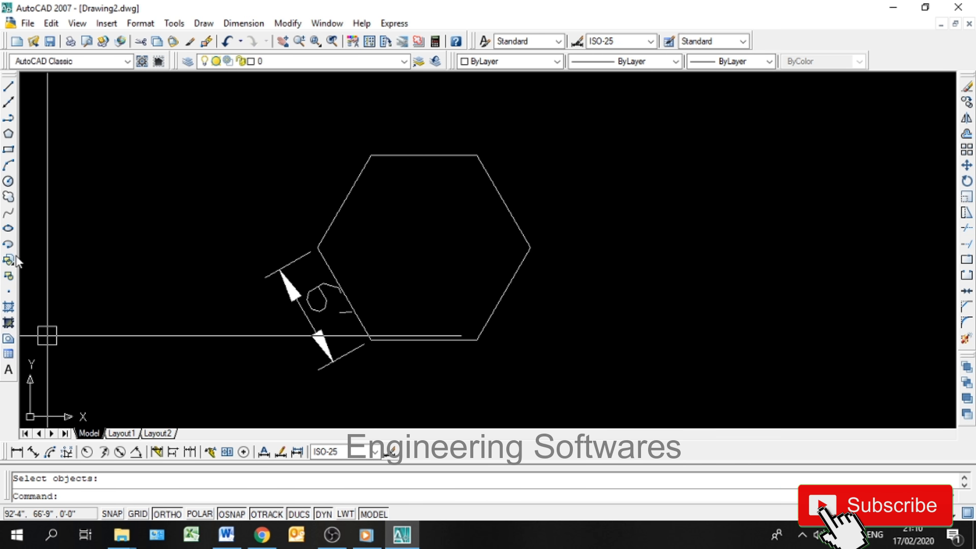
- Add aligned dimensions to the hexagon's upper-left and top sides, placed outside the shape
{"action": "left_click", "coordinate": [17, 452]}
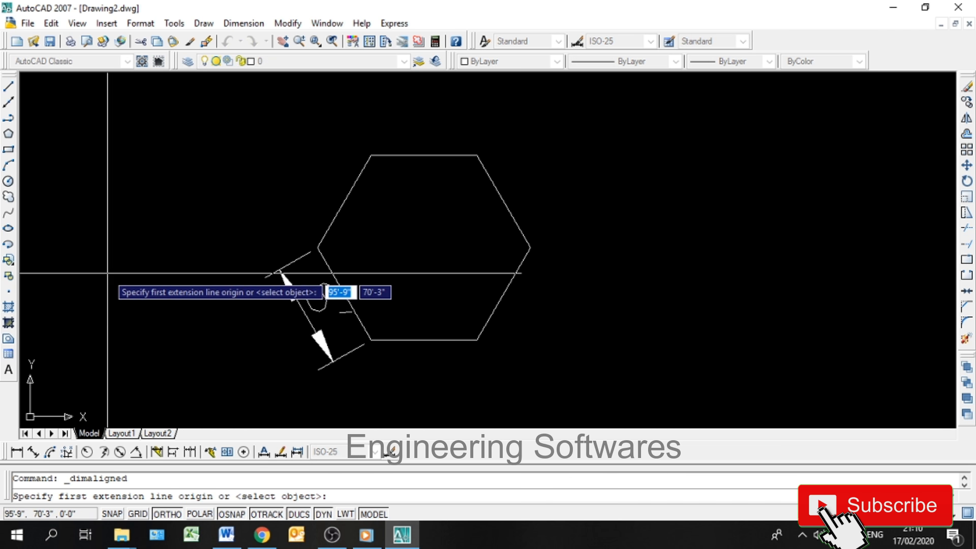
{"action": "key", "text": "Return"}
{"action": "left_click", "coordinate": [341, 202]}
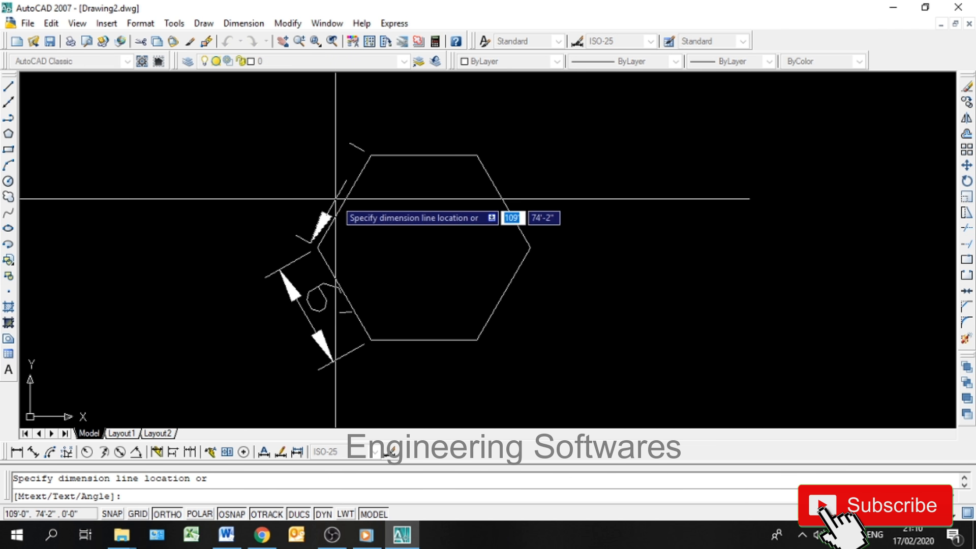
{"action": "left_click", "coordinate": [307, 188]}
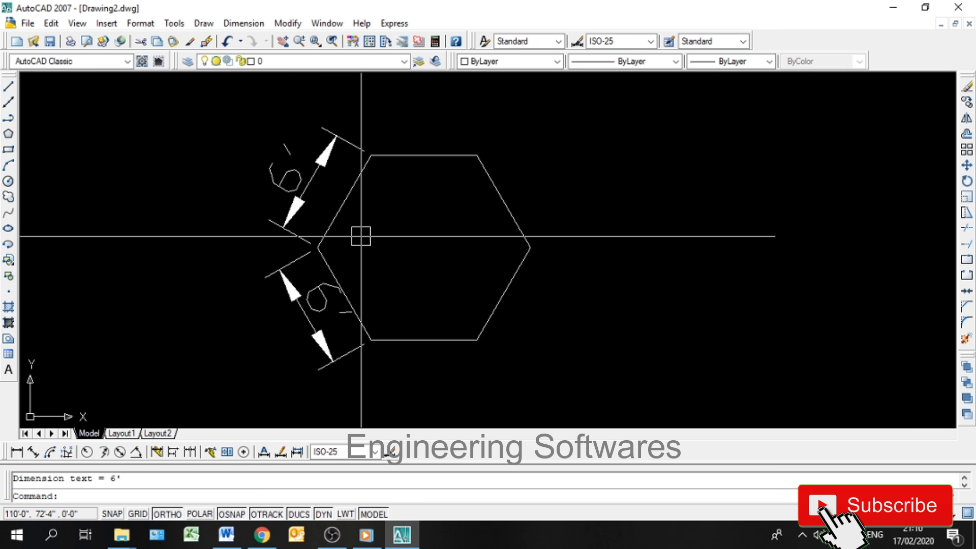
{"action": "key", "text": "Return"}
{"action": "key", "text": "Return"}
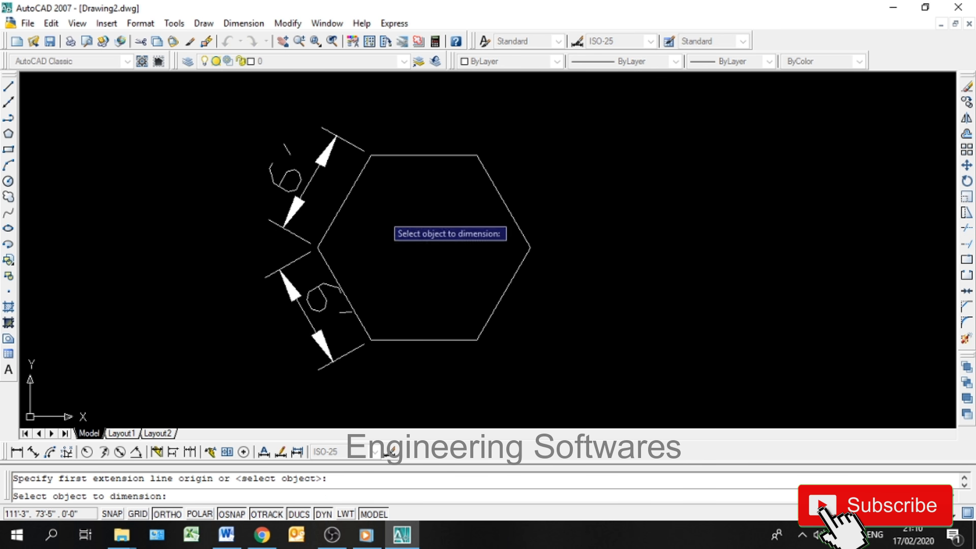
{"action": "left_click", "coordinate": [403, 154]}
{"action": "left_click", "coordinate": [409, 121]}
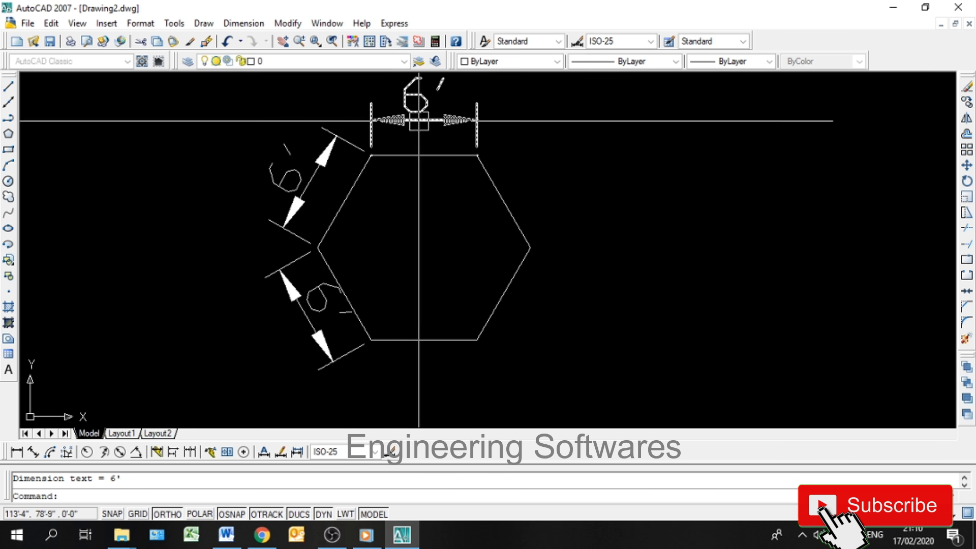
- Add aligned dimensions outside the hexagon to its upper-right, lower-right and bottom sides
{"action": "key", "text": "Return"}
{"action": "key", "text": "Return"}
{"action": "left_click", "coordinate": [503, 198]}
{"action": "left_click", "coordinate": [526, 185]}
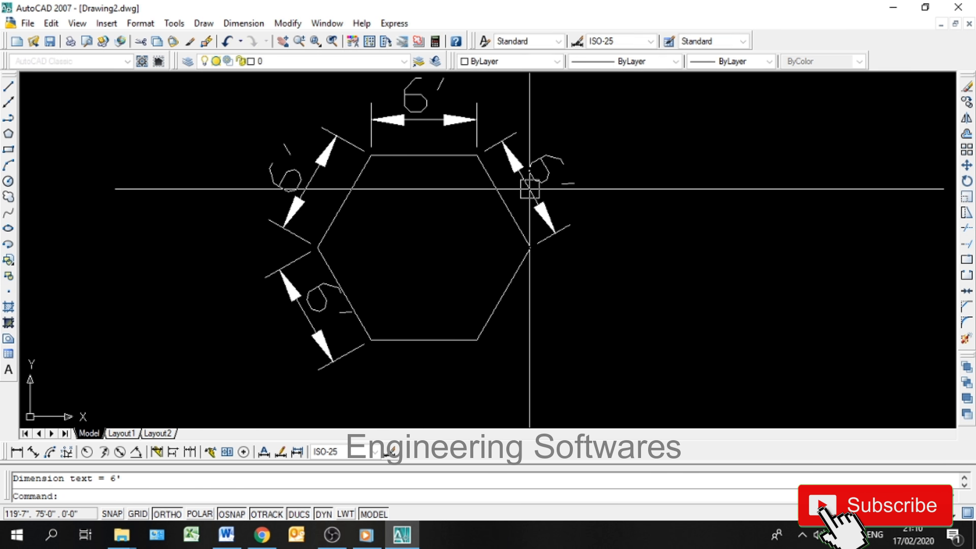
{"action": "key", "text": "Return"}
{"action": "key", "text": "Return"}
{"action": "left_click", "coordinate": [505, 285]}
{"action": "left_click", "coordinate": [549, 322]}
{"action": "key", "text": "Return"}
{"action": "key", "text": "Return"}
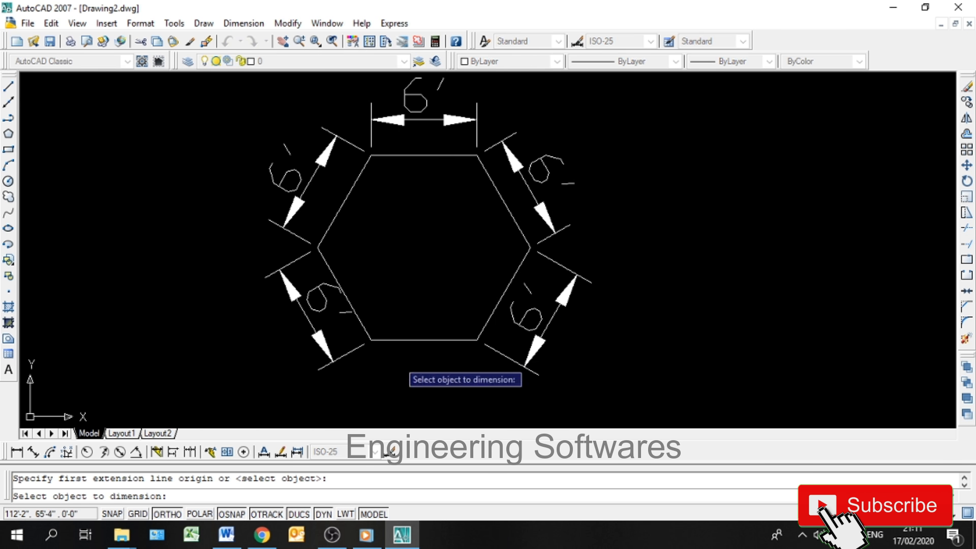
{"action": "left_click", "coordinate": [416, 339]}
{"action": "left_click", "coordinate": [416, 385]}
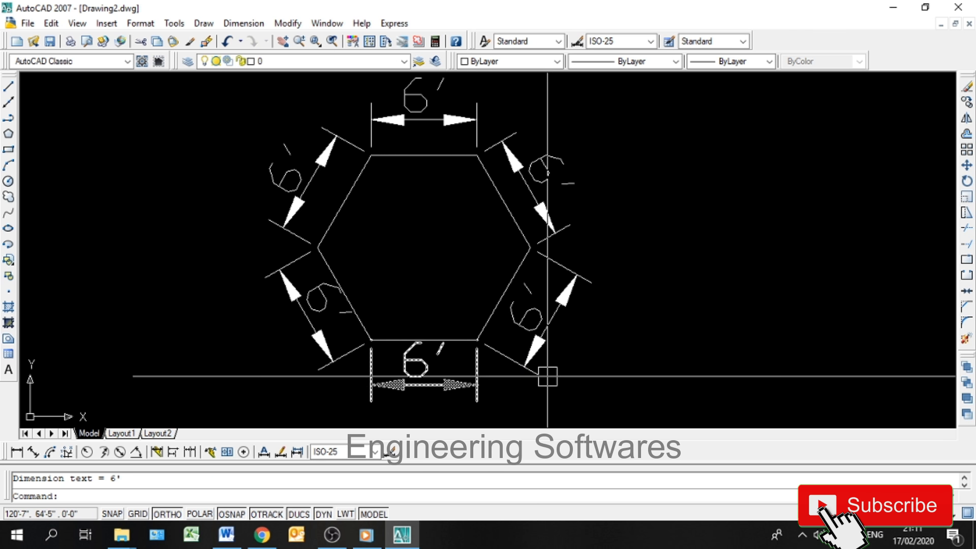
- Erase the hexagon together with all six of its dimensions
{"action": "left_click", "coordinate": [733, 348]}
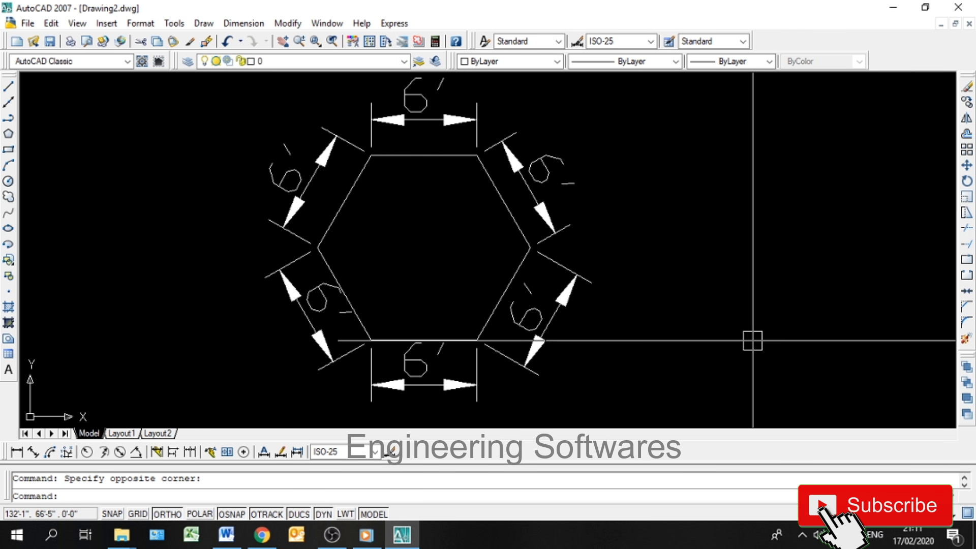
{"action": "left_click", "coordinate": [730, 398]}
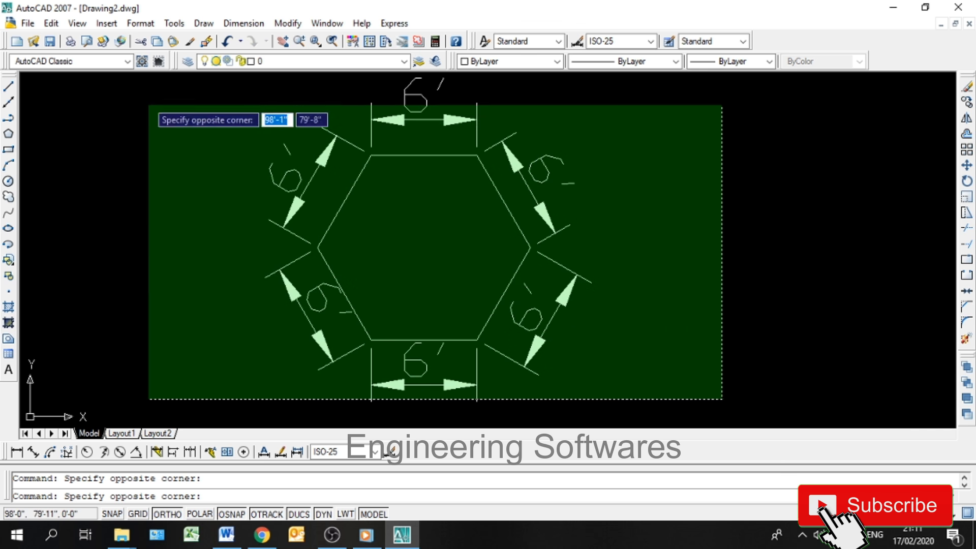
{"action": "left_click", "coordinate": [251, 104]}
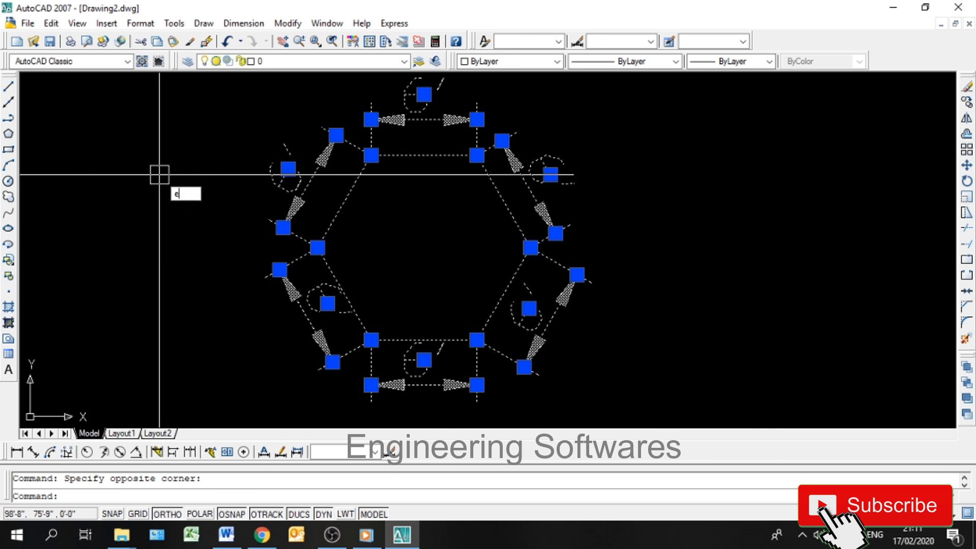
{"action": "type", "text": "e"}
{"action": "key", "text": "Return"}
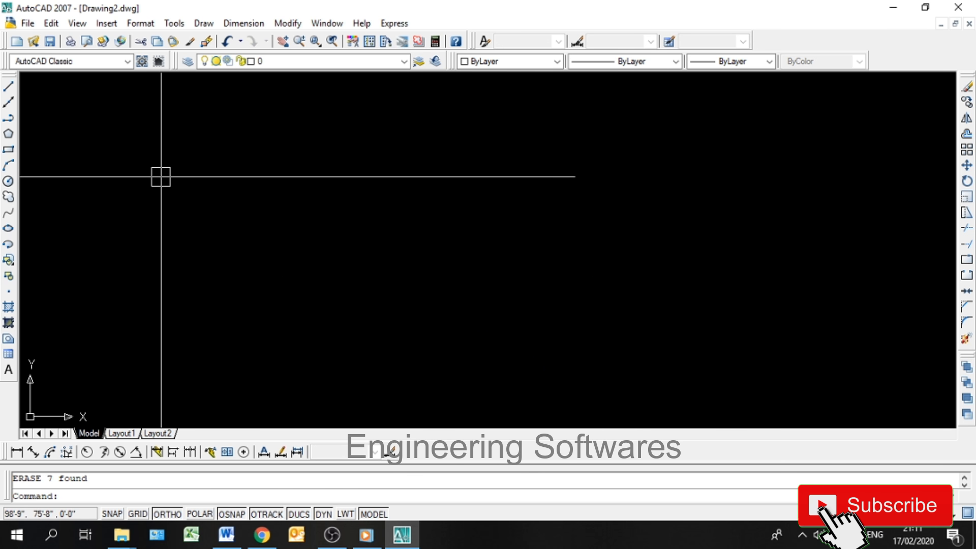